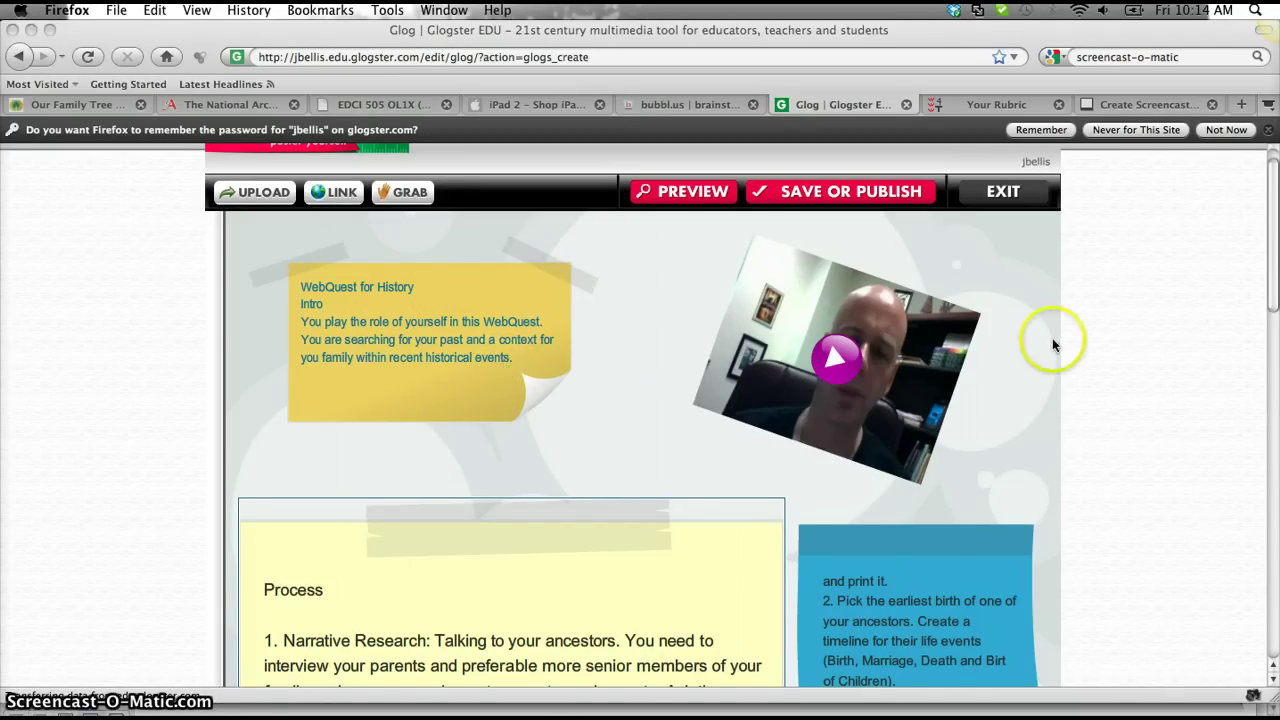
# - Switch the WebQuest for History glog into preview mode to view it as others will
pyautogui.click(1274, 270)
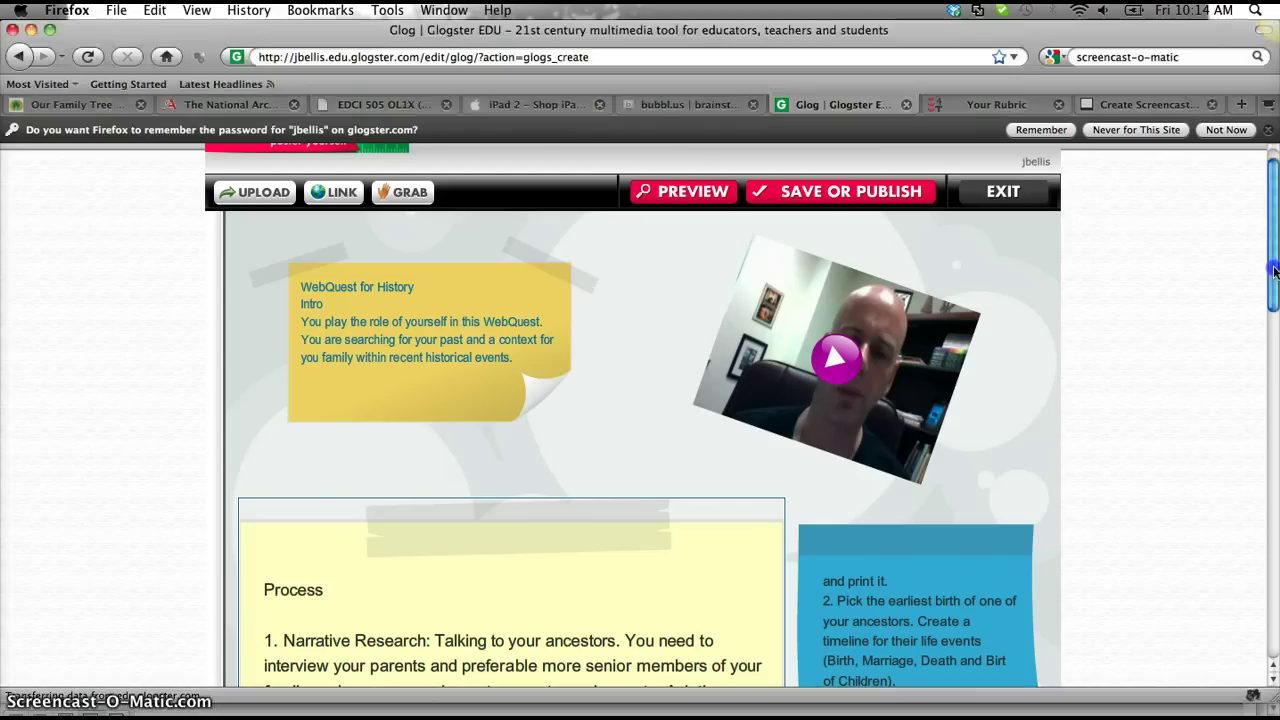
pyautogui.click(730, 193)
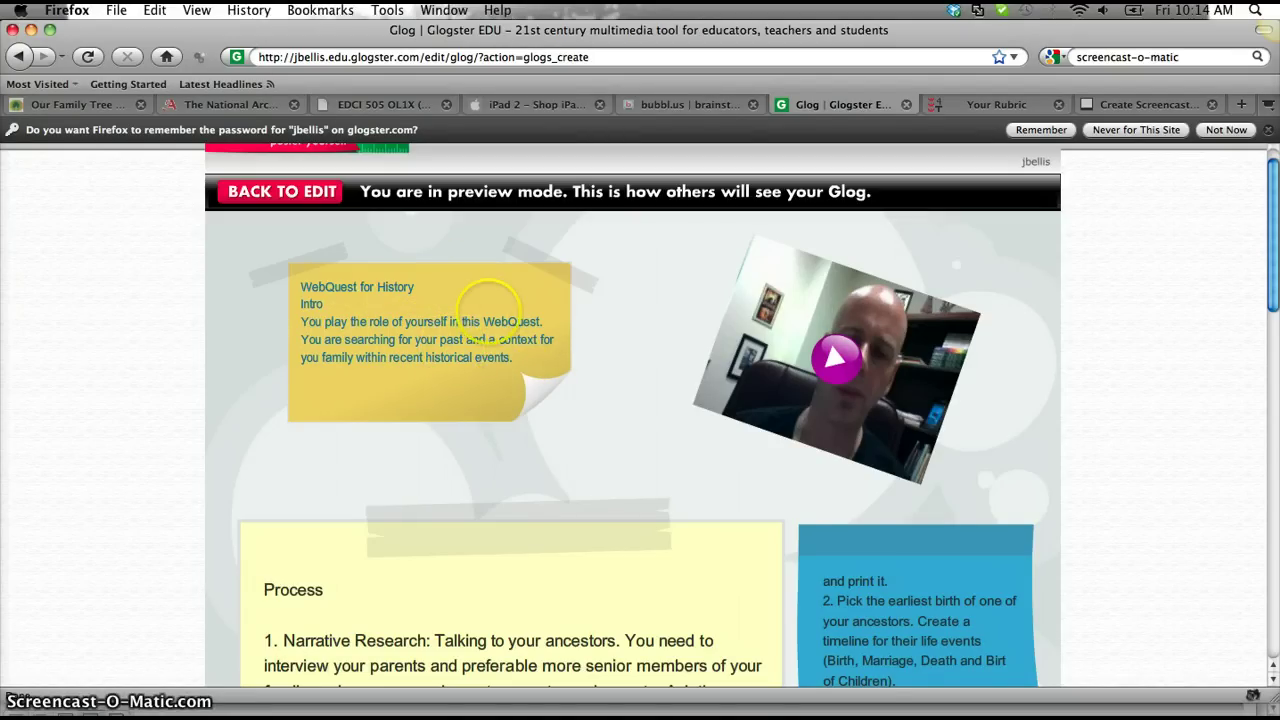
# - Play the intro webcam video in the preview, then scroll down a little
pyautogui.click(845, 364)
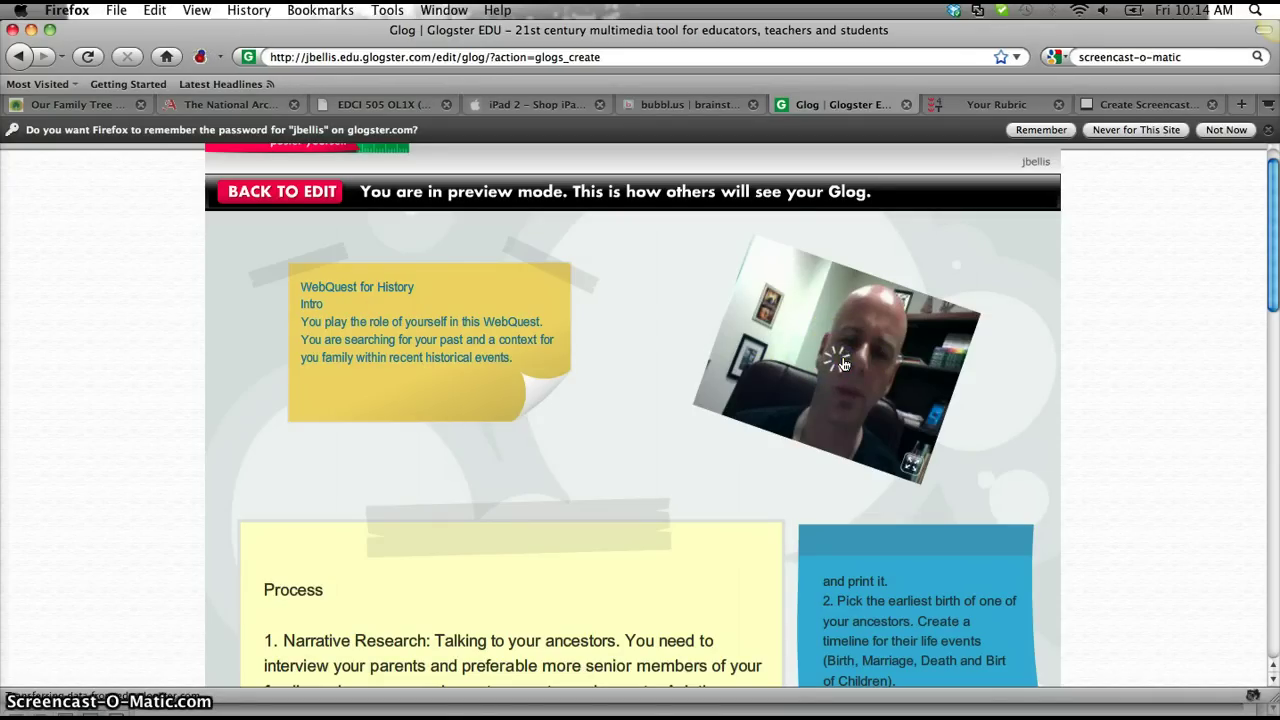
pyautogui.moveTo(880, 366)
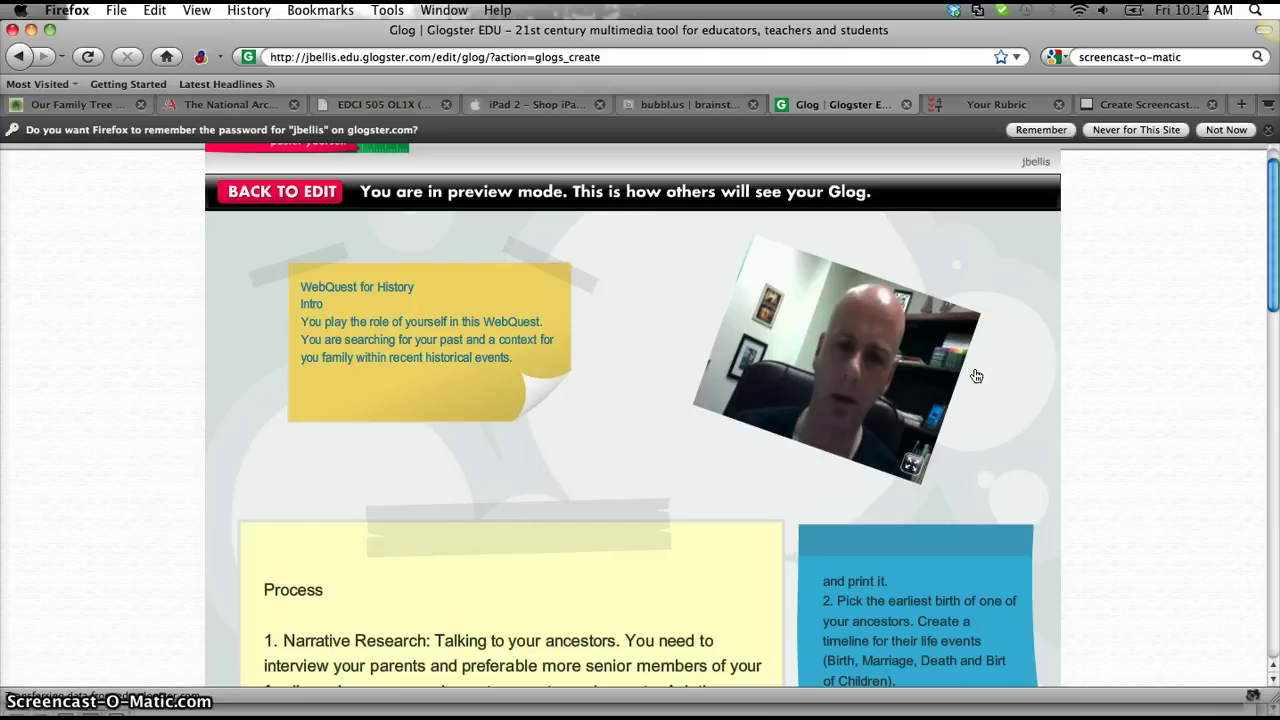
pyautogui.click(1020, 376)
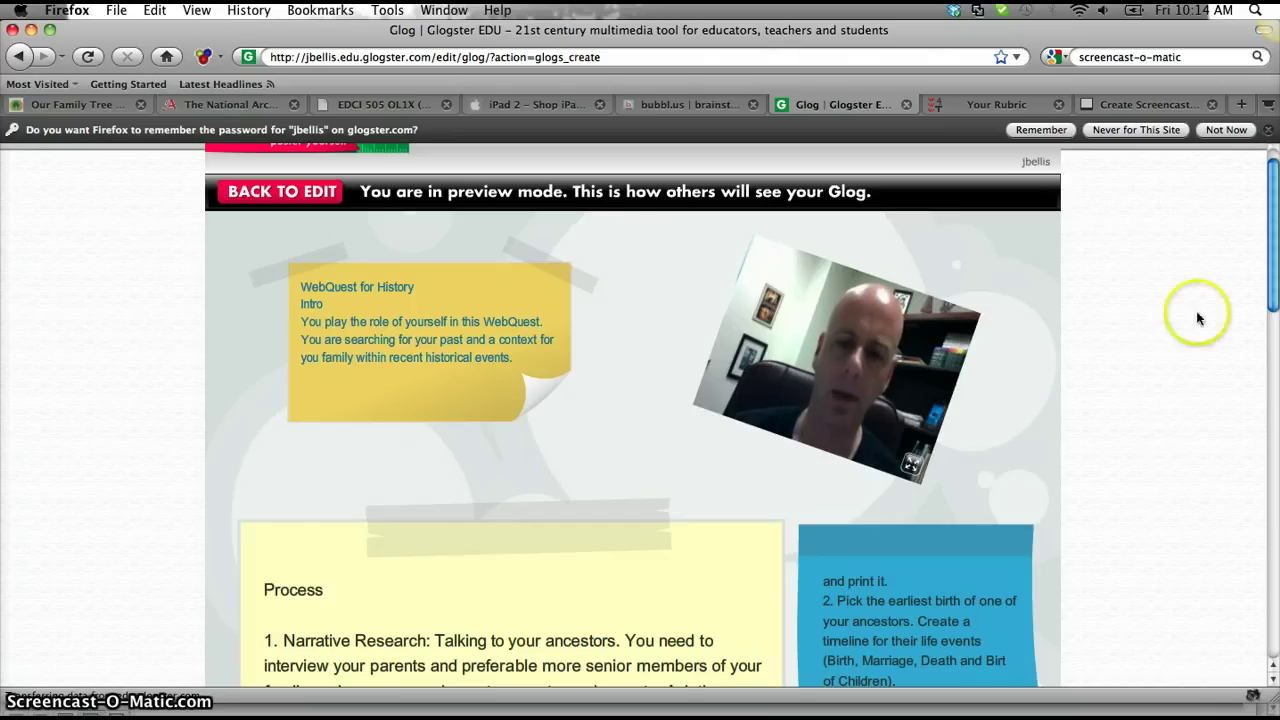
pyautogui.click(1249, 288)
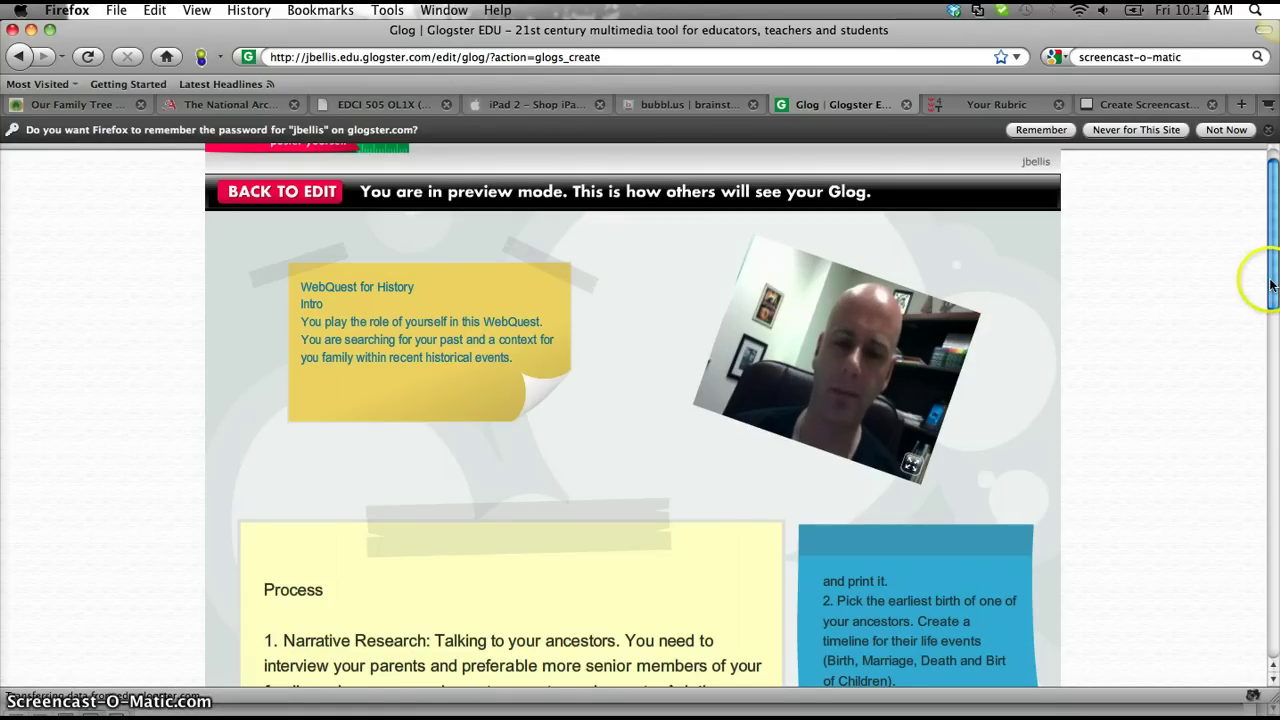
pyautogui.scroll(-2, 1274, 300)
pyautogui.scroll(-3, 1274, 310)
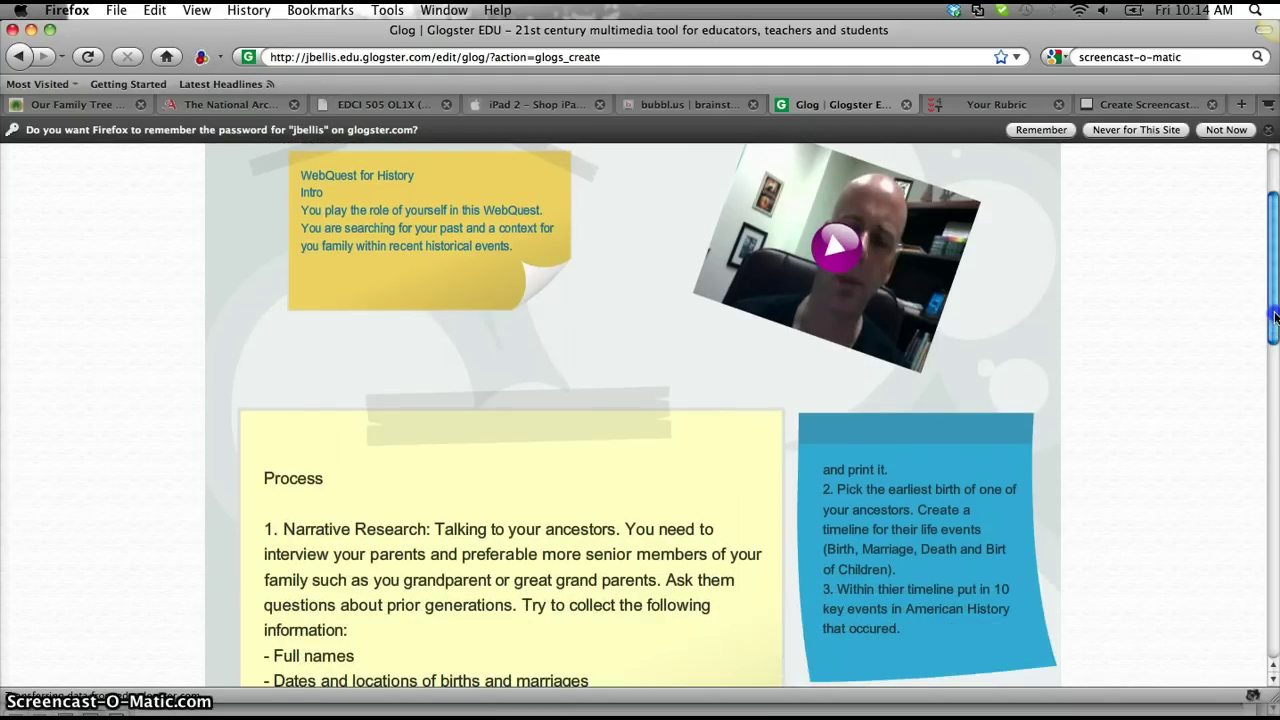
pyautogui.moveTo(1274, 316); pyautogui.dragTo(1275, 387)
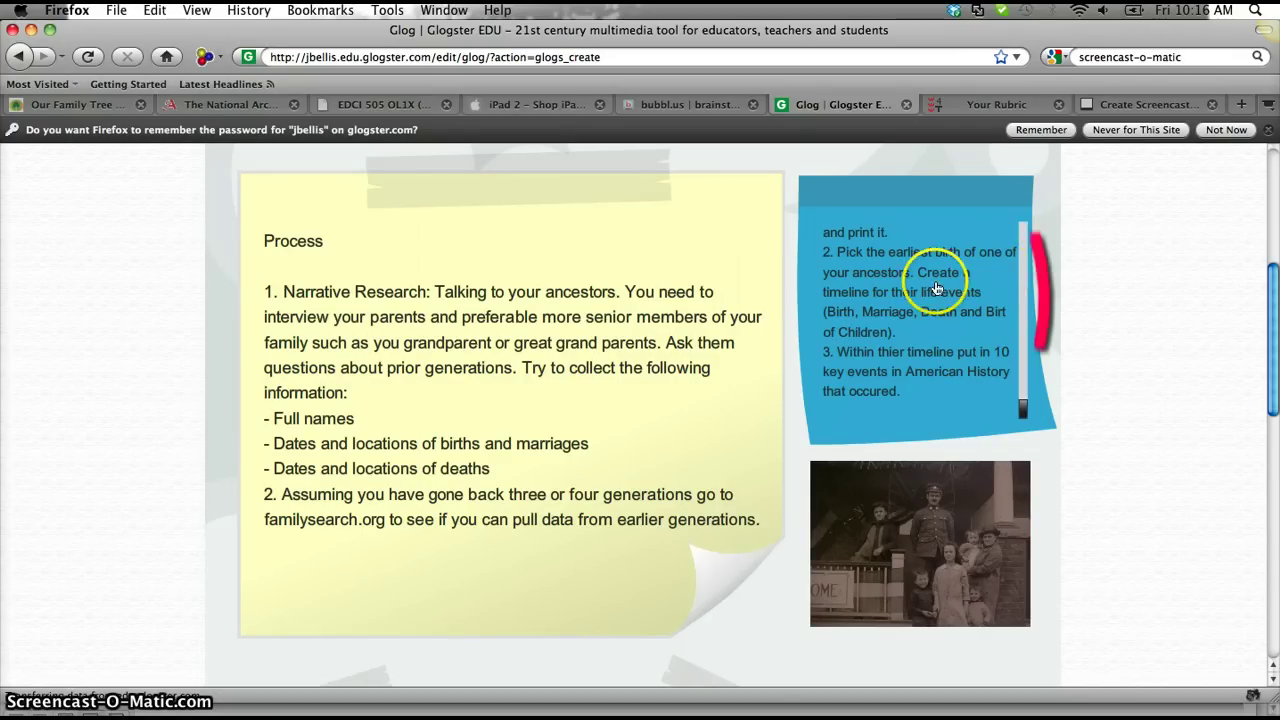
# - Scroll the blue note back to its Assignment heading and the bubbl.us family tree step
pyautogui.click(1024, 412)
pyautogui.moveTo(1024, 412); pyautogui.dragTo(1024, 240)
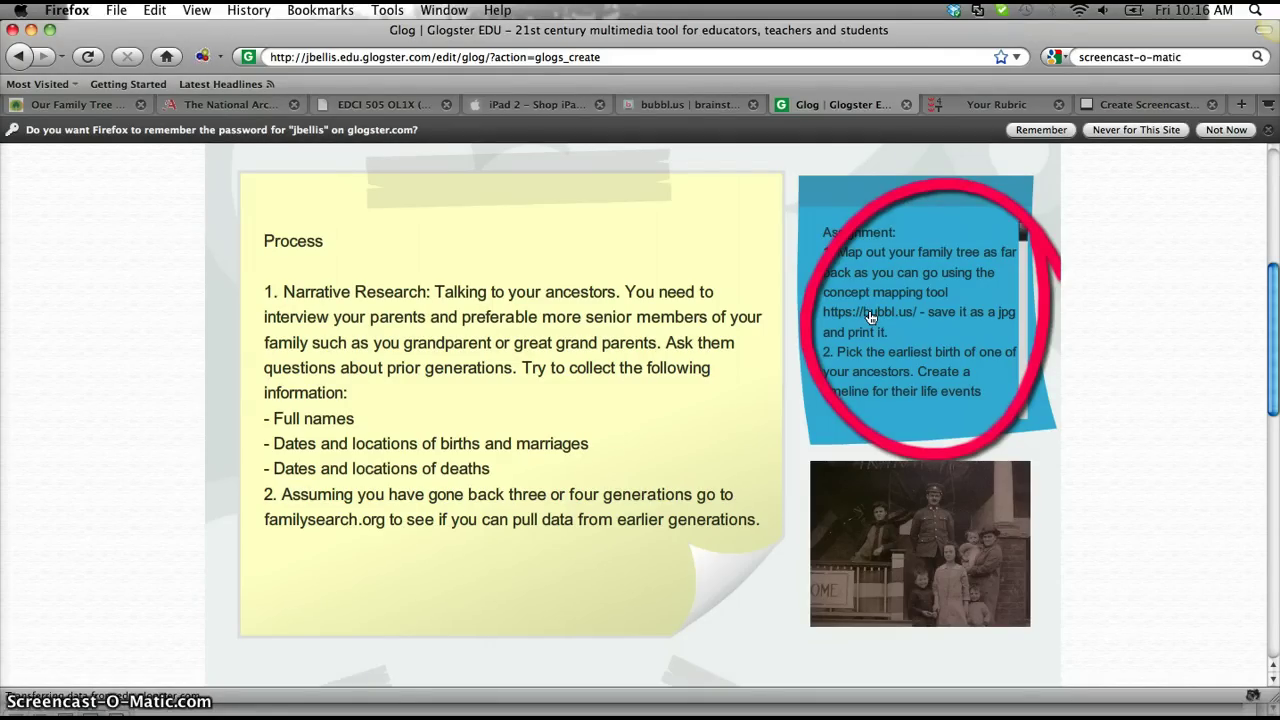
pyautogui.click(905, 314)
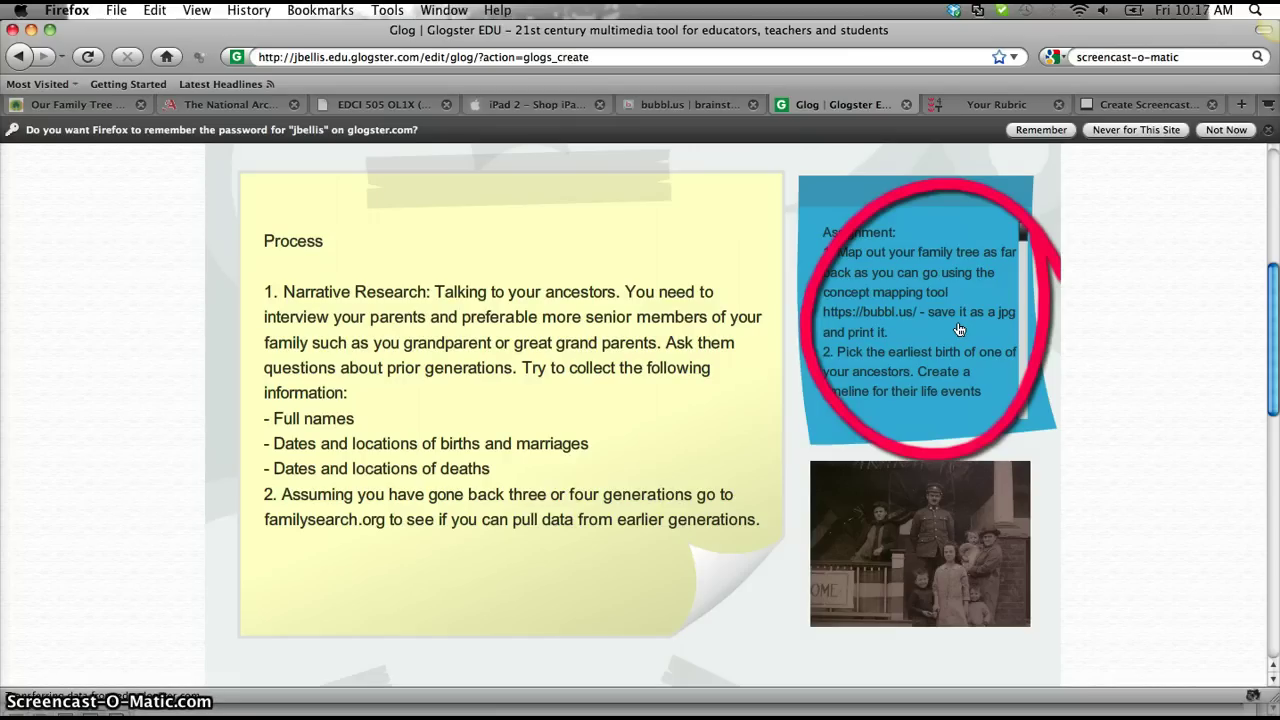
pyautogui.click(965, 368)
pyautogui.click(1021, 408)
pyautogui.click(1024, 264)
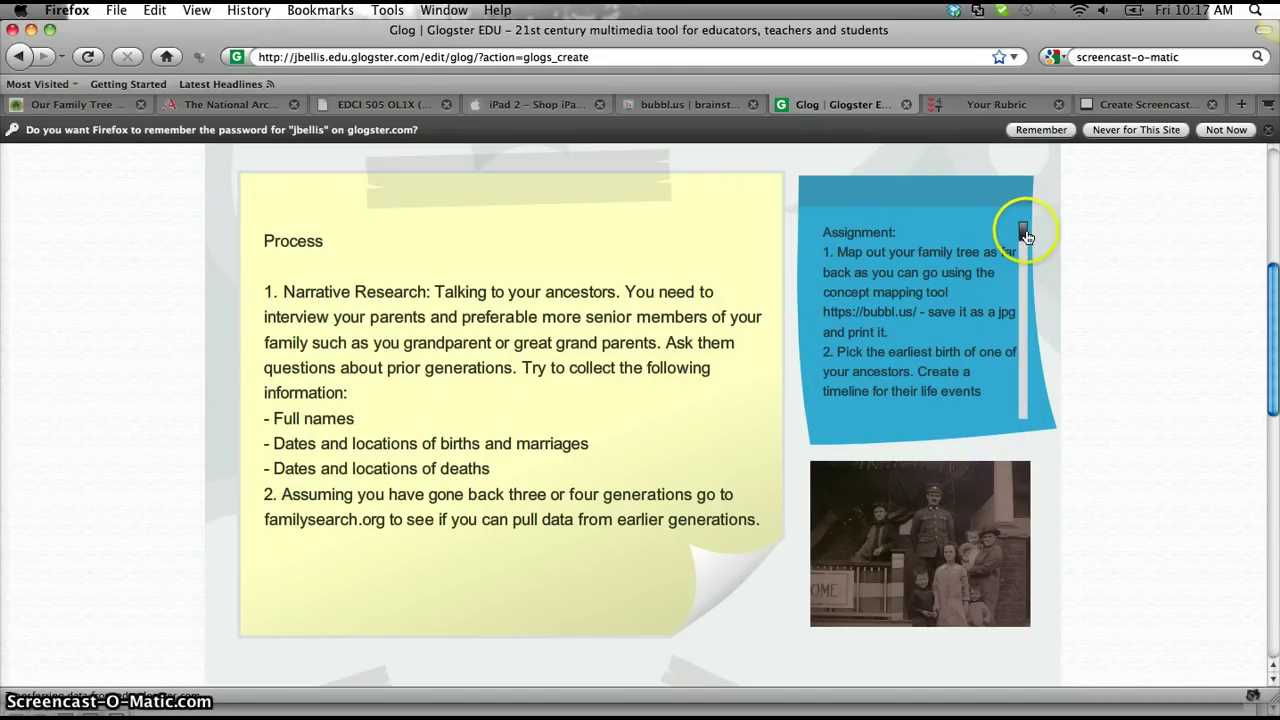
pyautogui.click(1023, 232)
pyautogui.moveTo(1024, 240); pyautogui.dragTo(1016, 348)
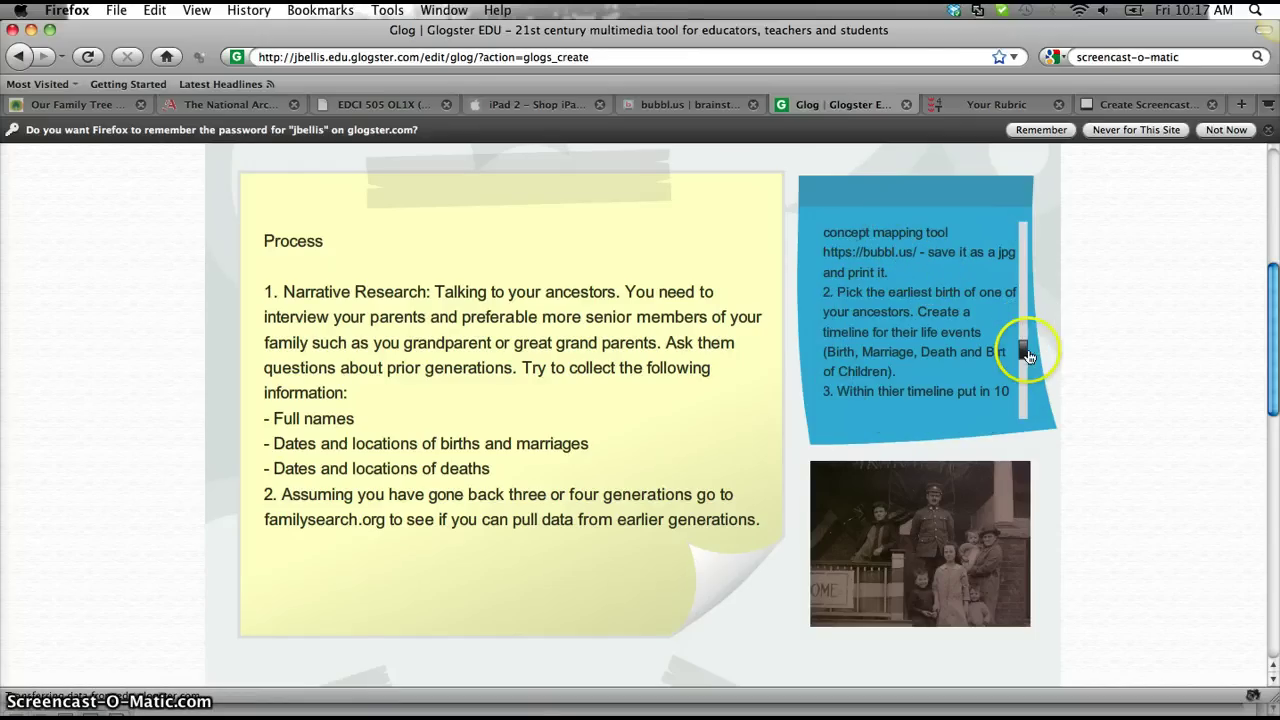
pyautogui.moveTo(1025, 366); pyautogui.dragTo(1024, 396)
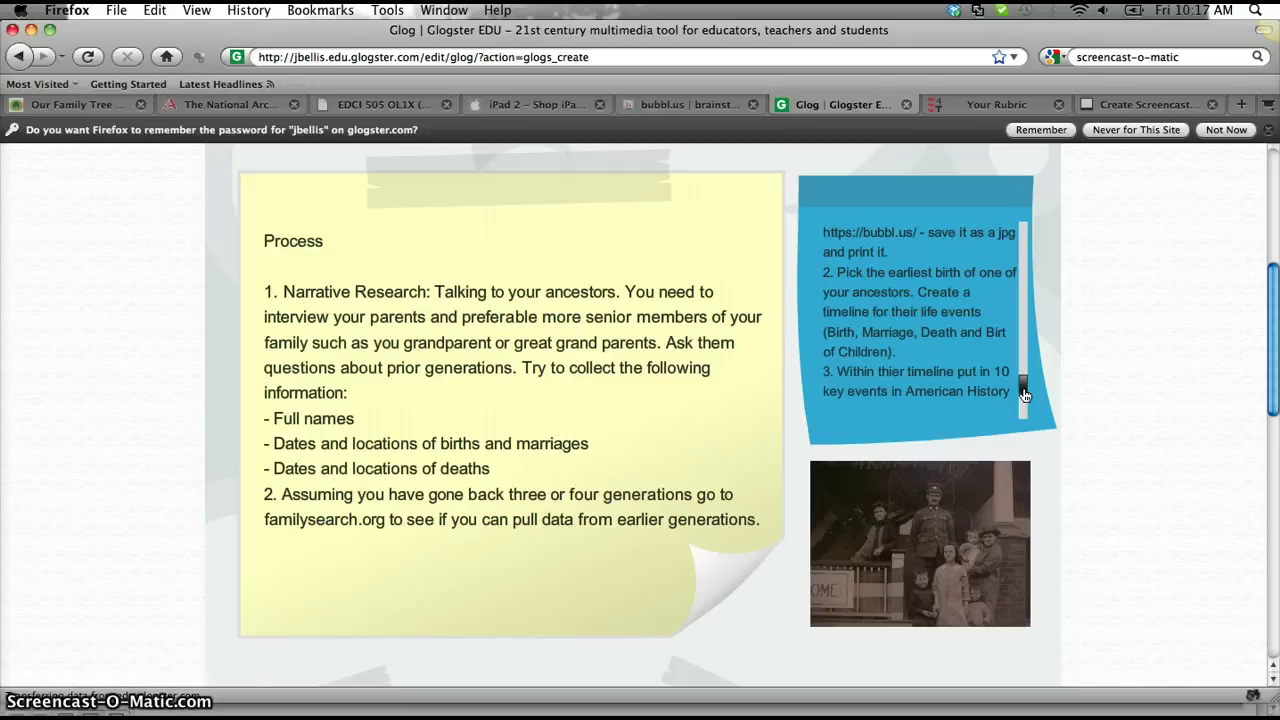
pyautogui.click(1024, 368)
pyautogui.moveTo(1024, 368); pyautogui.dragTo(1032, 278)
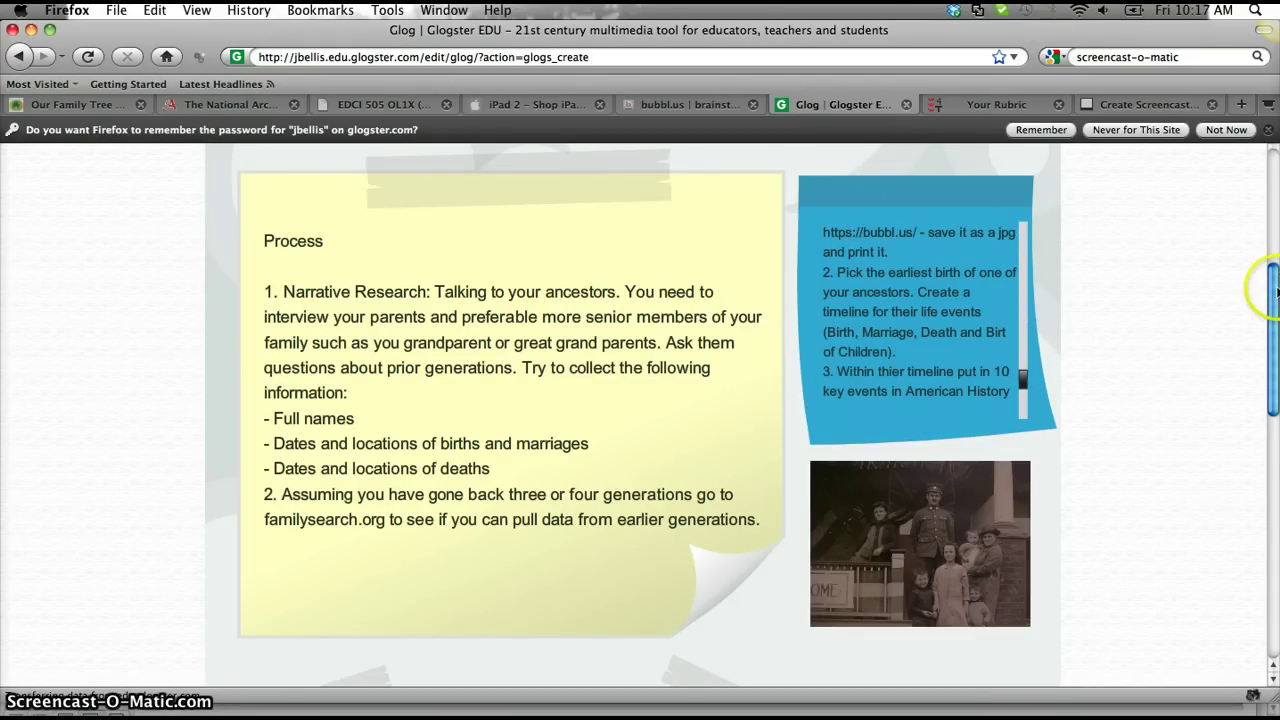
pyautogui.moveTo(1268, 277)
pyautogui.mouseDown()
pyautogui.moveTo(1267, 204)
pyautogui.moveTo(1268, 261)
pyautogui.mouseUp()
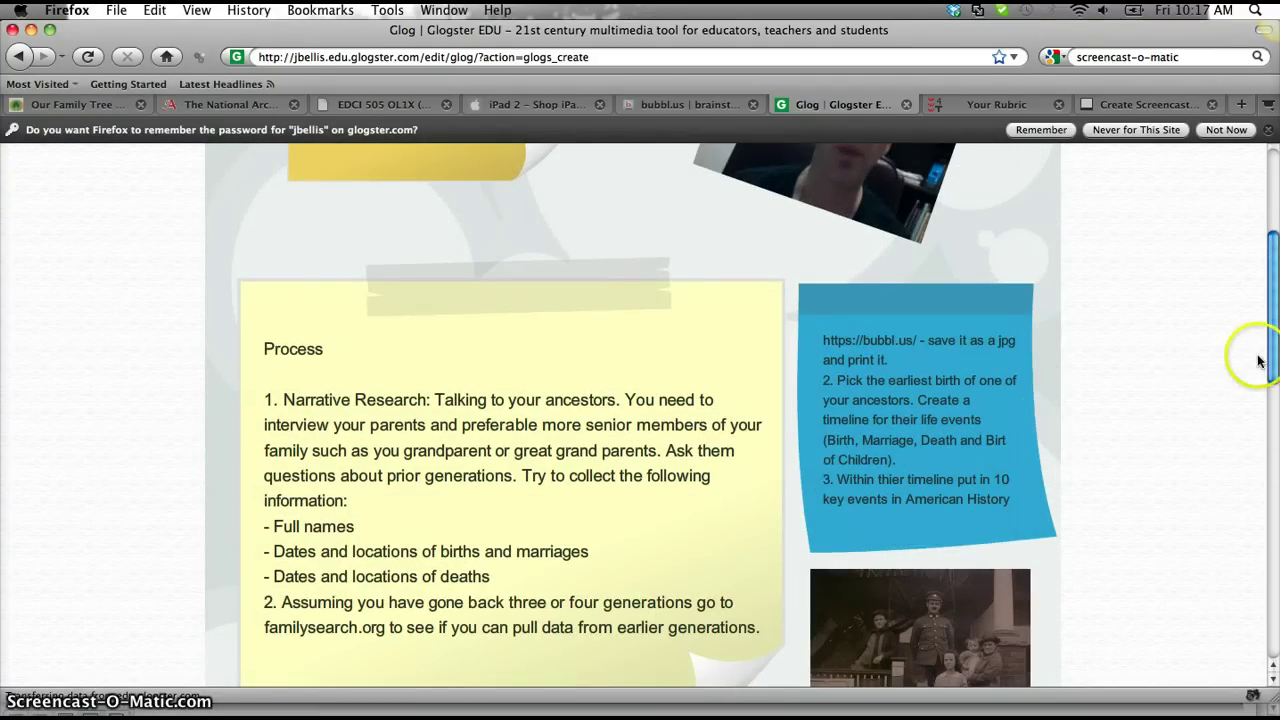
pyautogui.moveTo(1272, 347); pyautogui.dragTo(1268, 216)
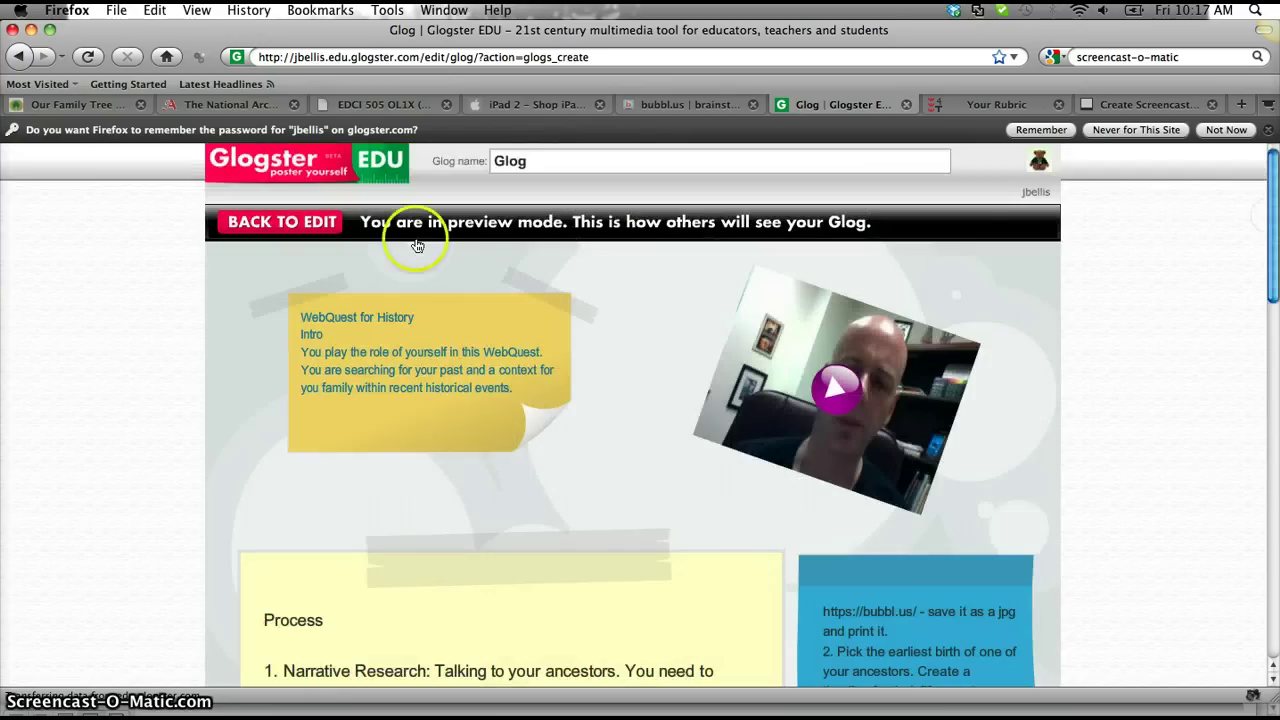
# - Return from preview to the editor and open the blue assignment note's text for editing
pyautogui.click(285, 222)
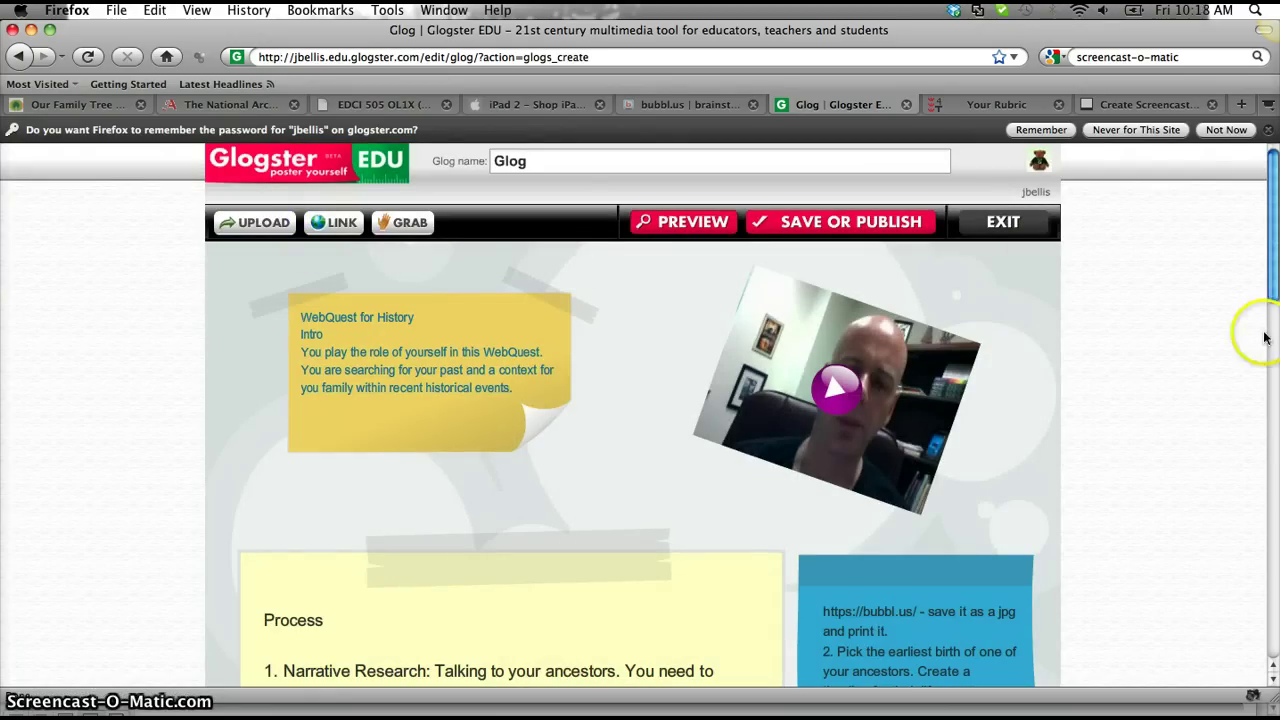
pyautogui.scroll(-5, 1103, 323)
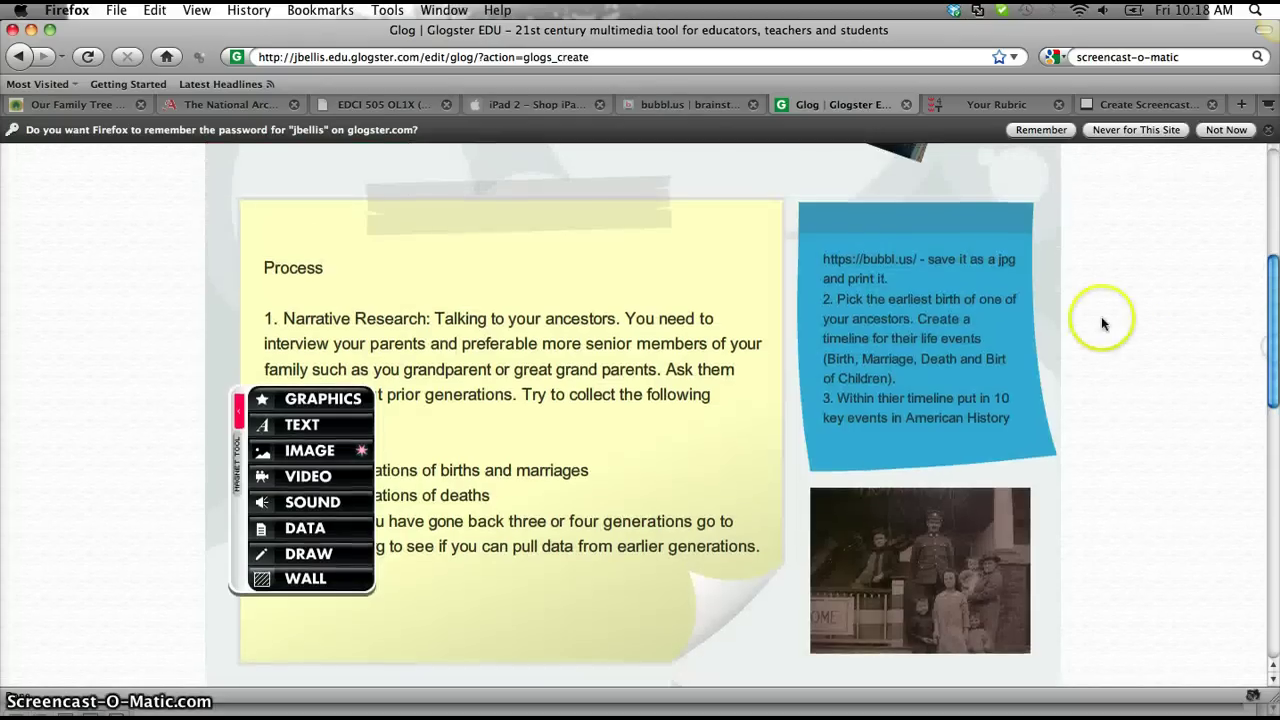
pyautogui.click(868, 226)
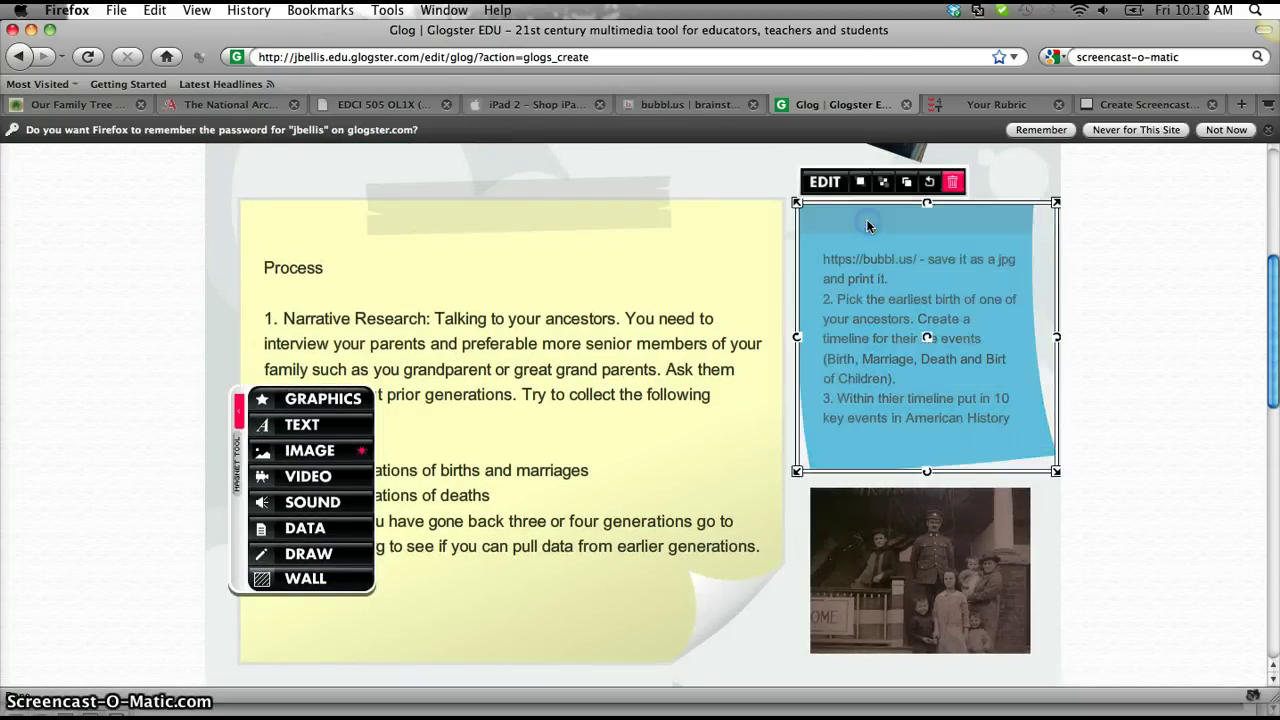
pyautogui.click(815, 183)
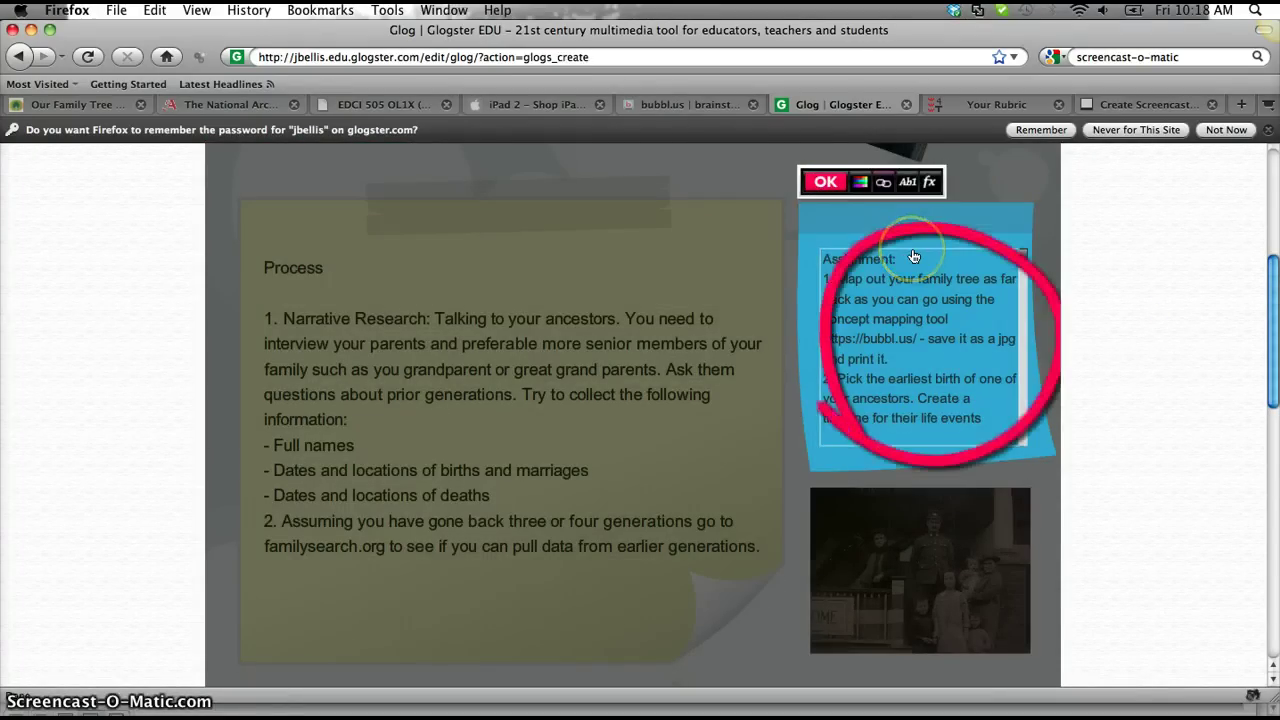
# - Fix 'thier' to 'their' in step 3 and confirm the note text
pyautogui.click(998, 223)
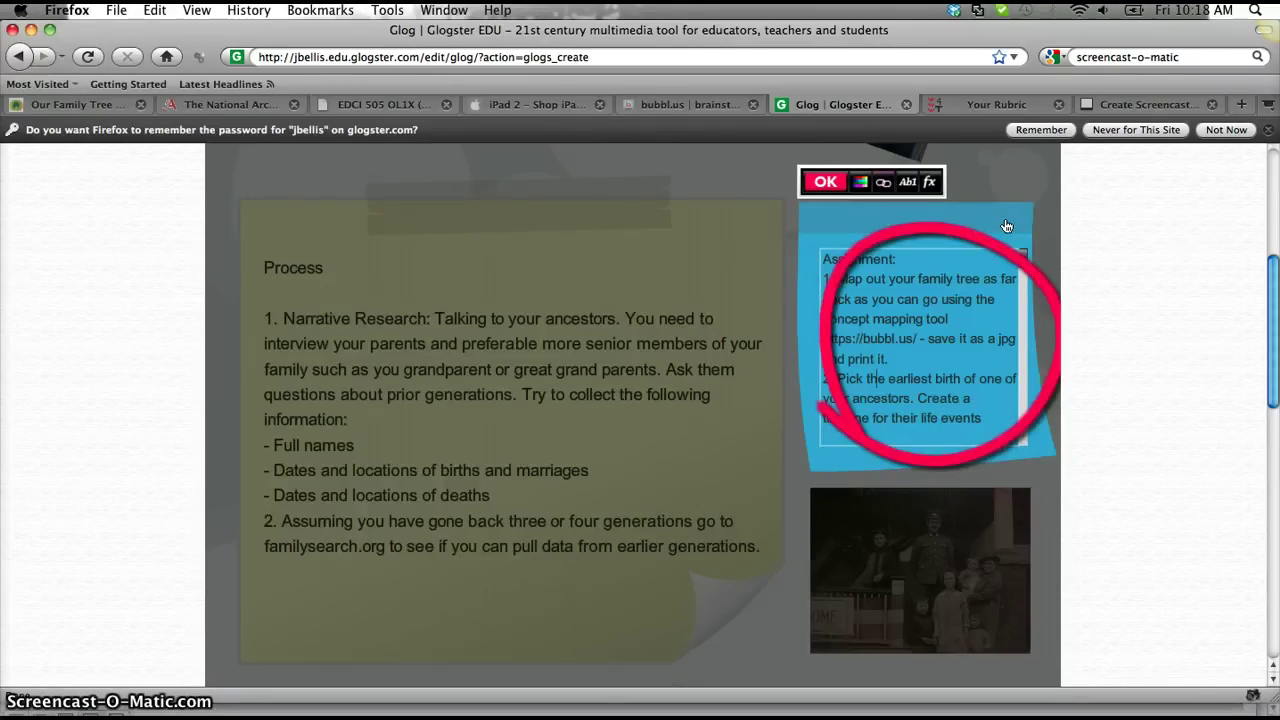
pyautogui.press('Down')
pyautogui.press('Down')
pyautogui.press('Down')
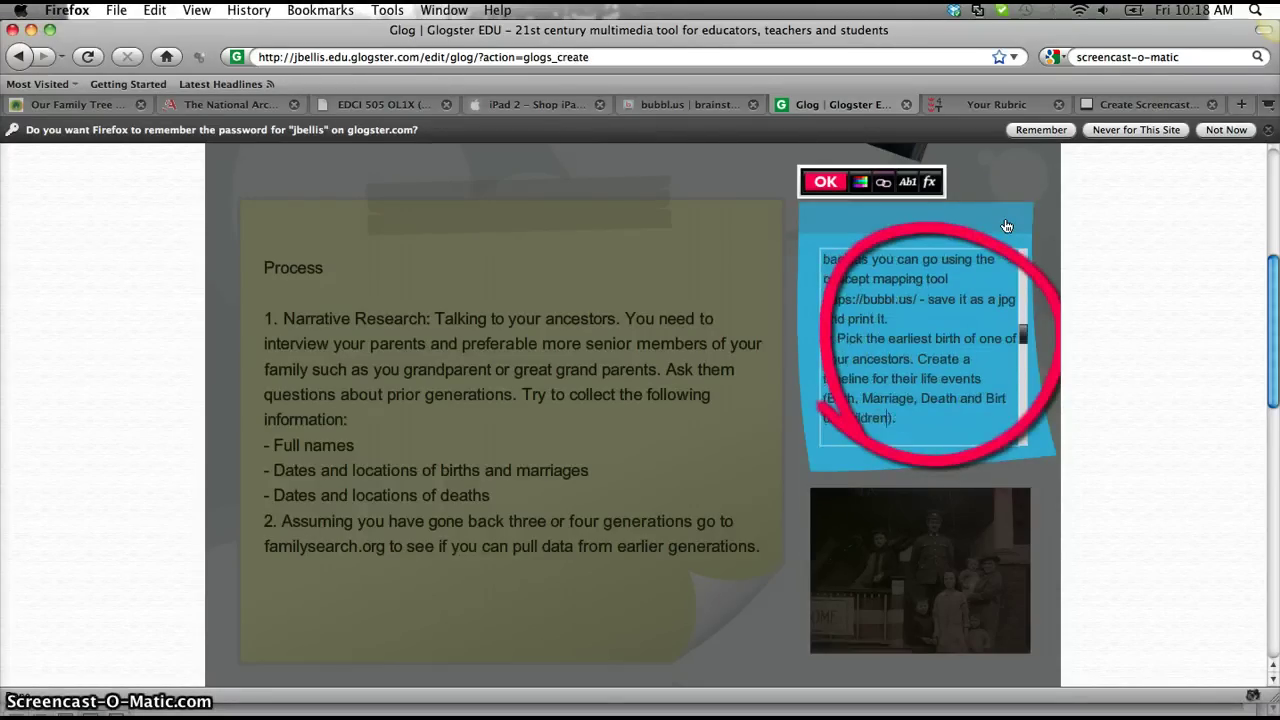
pyautogui.press('Right')
pyautogui.press('Right')
pyautogui.press('Right')
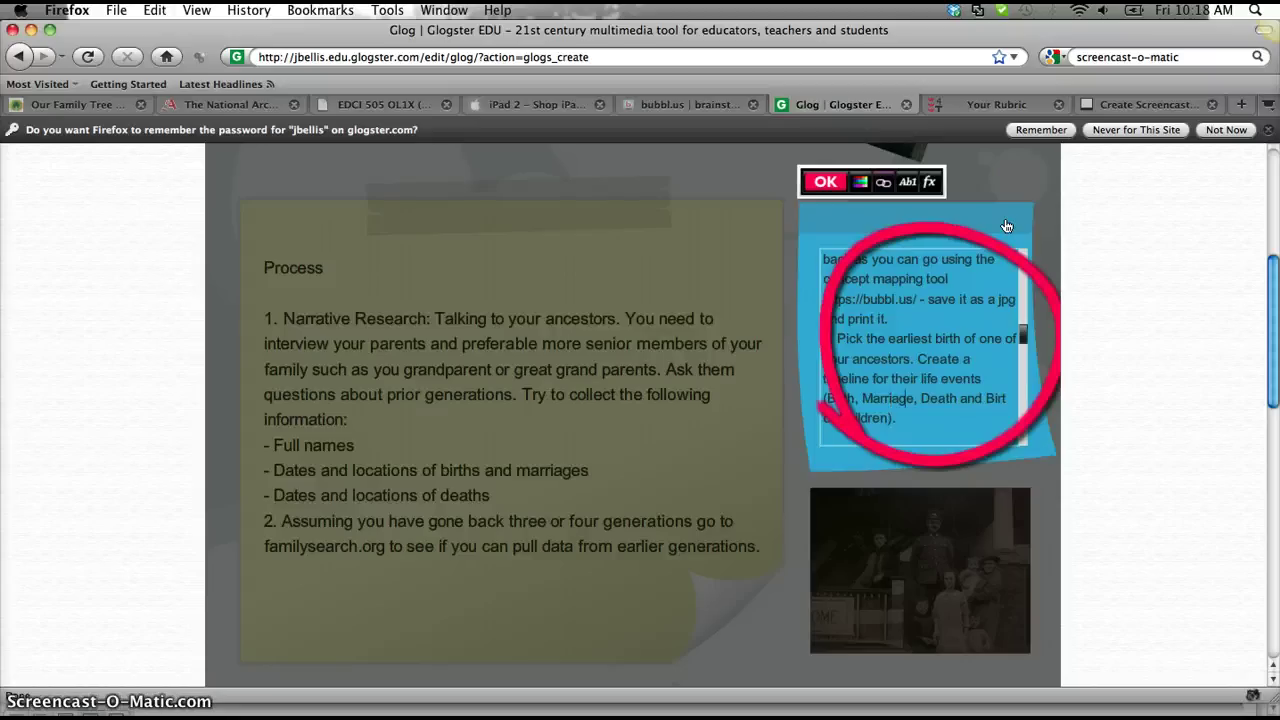
pyautogui.press('Right')
pyautogui.press('Right')
pyautogui.press('Right')
pyautogui.press('Right')
pyautogui.press('Right')
pyautogui.press('Right')
pyautogui.press('Right')
pyautogui.press('Right')
pyautogui.press('Right')
pyautogui.press('Right')
pyautogui.press('Right')
pyautogui.press('Right')
pyautogui.press('Right')
pyautogui.press('Right')
pyautogui.press('Right')
pyautogui.press('Right')
pyautogui.press('Right')
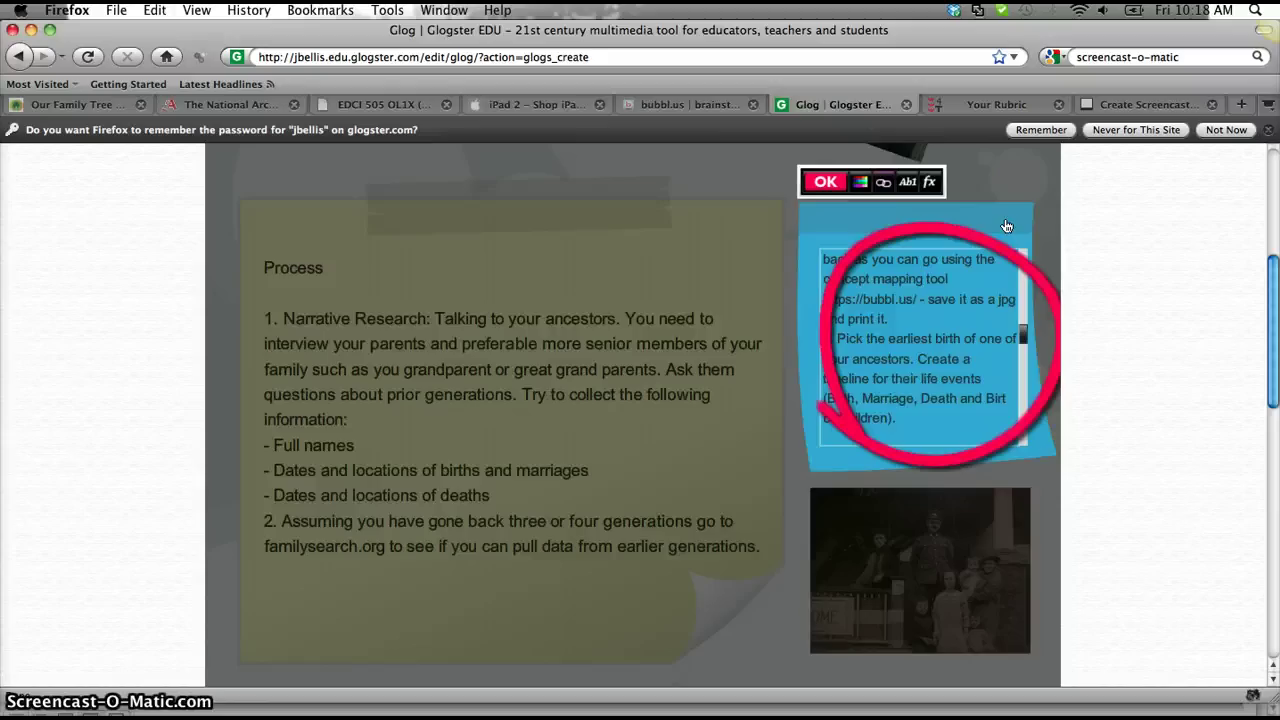
pyautogui.press('Down')
pyautogui.press('Down')
pyautogui.press('Down')
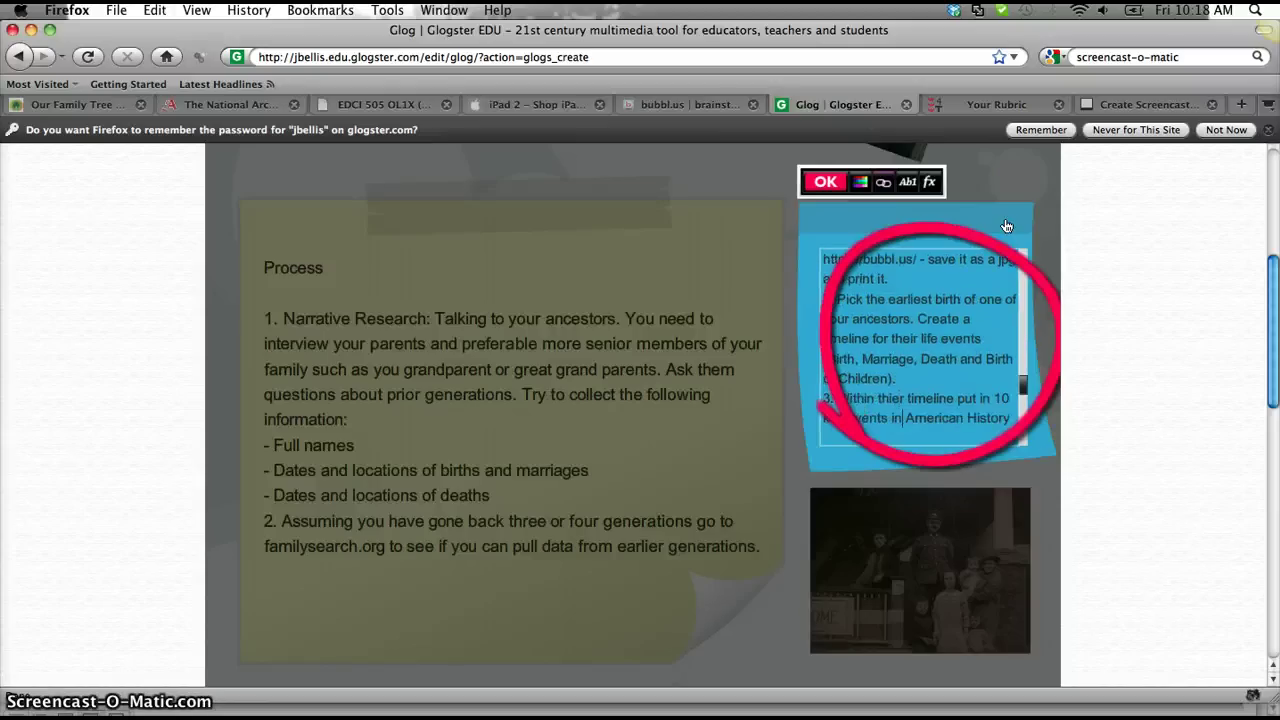
pyautogui.press('BackSpace')
pyautogui.press('BackSpace')
pyautogui.write('ei')
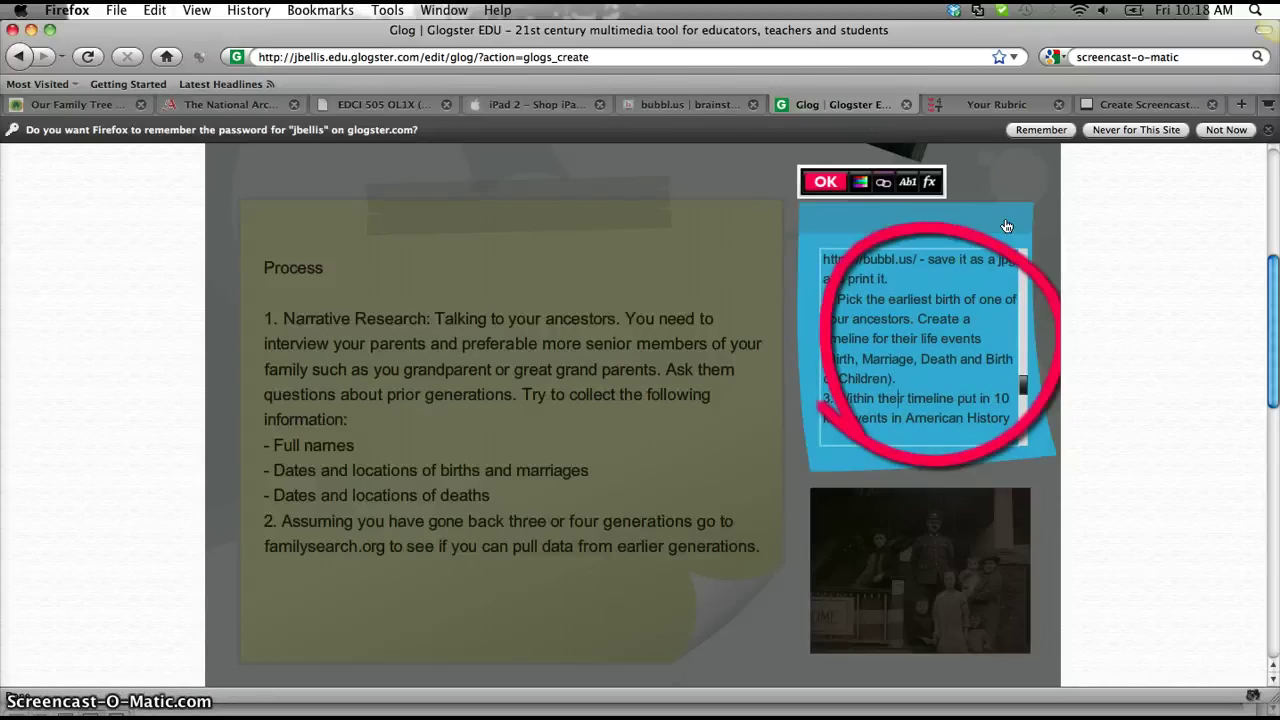
pyautogui.click(822, 182)
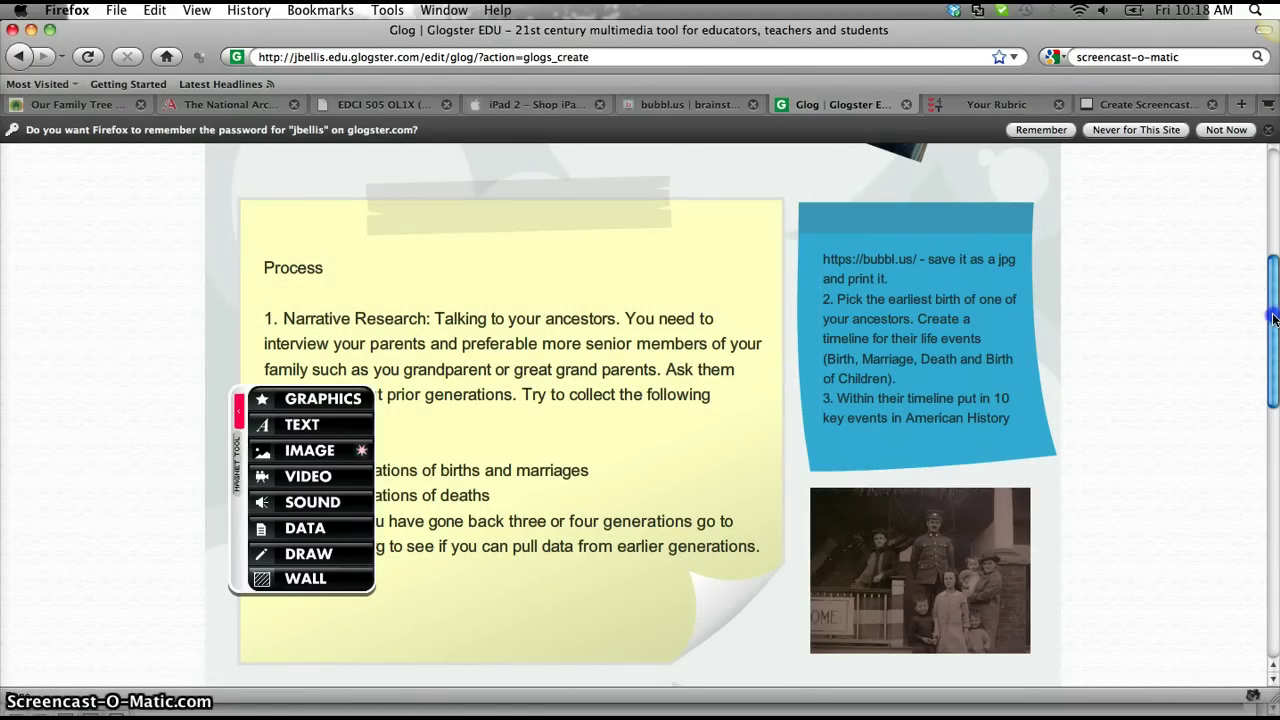
# - Delete the empty yellow note from the glog
pyautogui.scroll(-2, 1273, 338)
pyautogui.moveTo(1274, 338); pyautogui.dragTo(1276, 411)
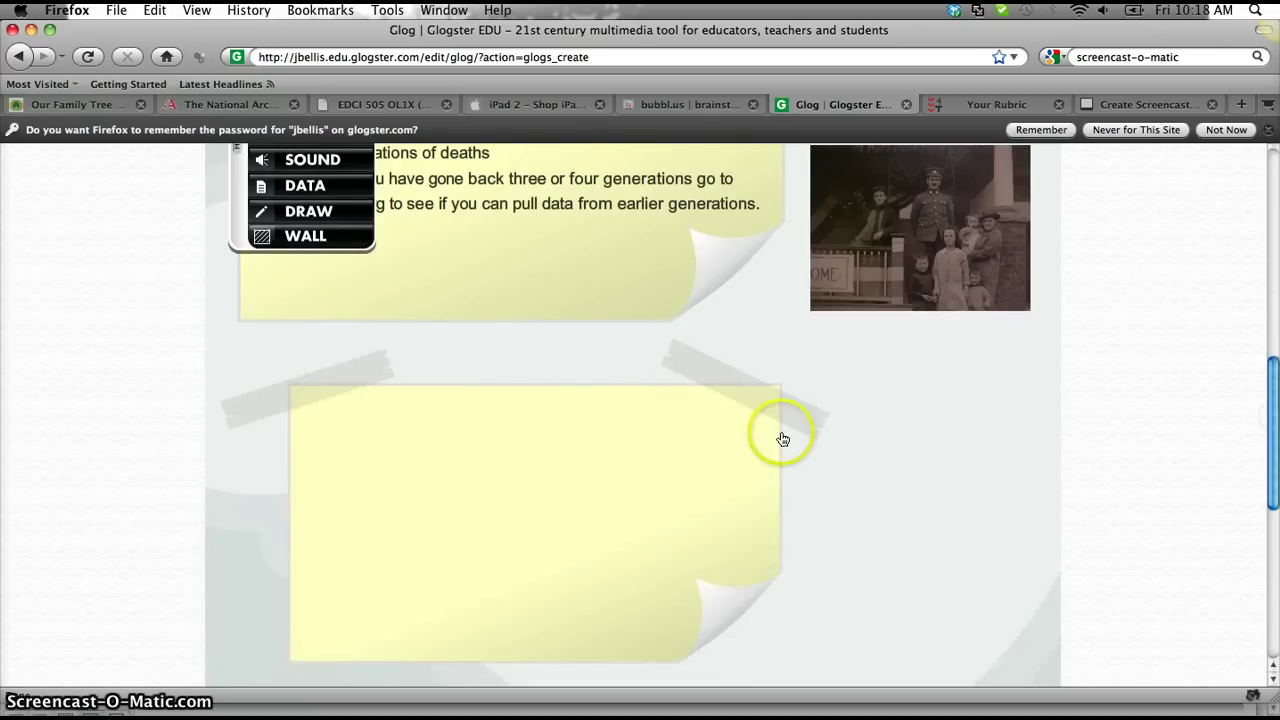
pyautogui.click(781, 432)
pyautogui.click(380, 318)
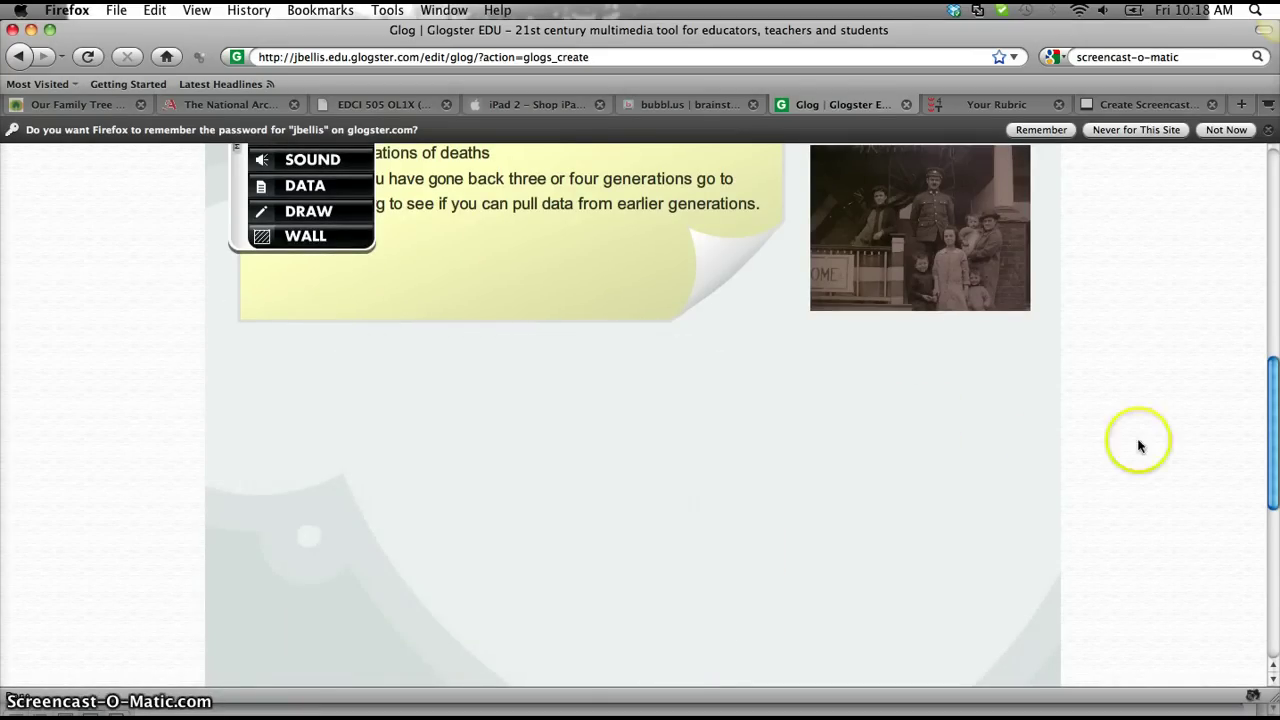
# - Browse the text sticker pages and choose the pale-yellow sticky-note design
pyautogui.scroll(6, 948, 373)
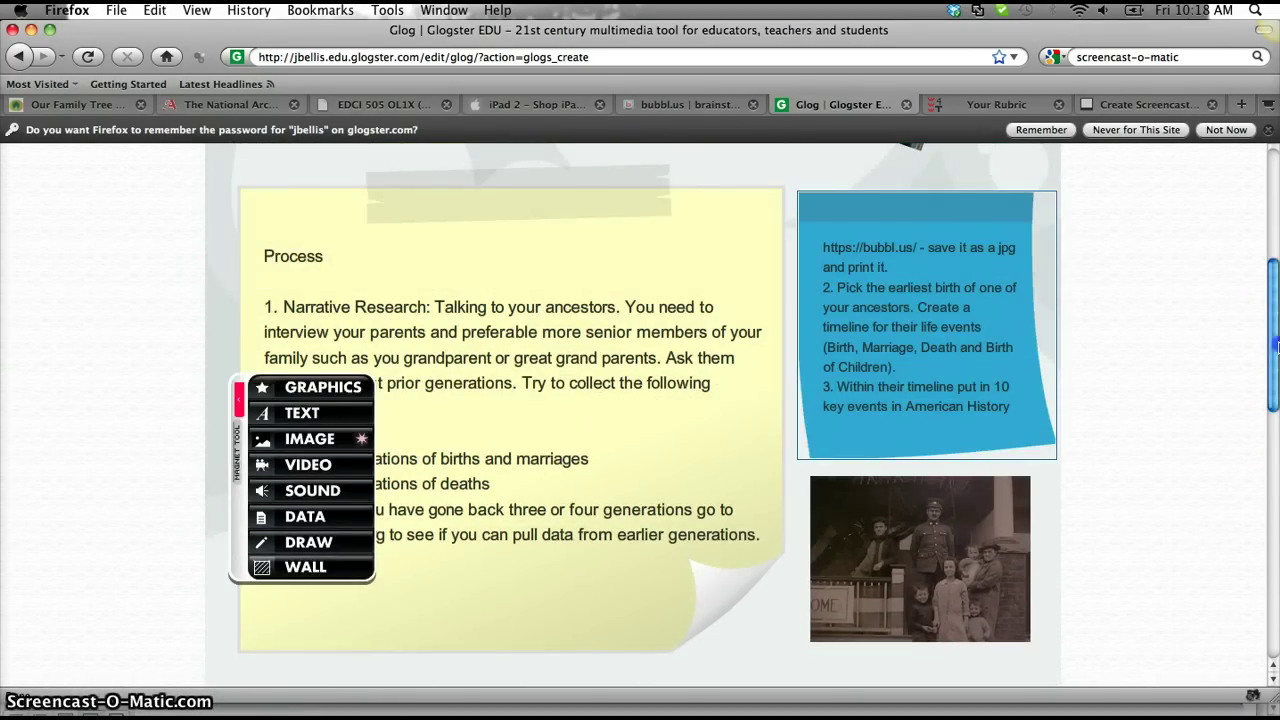
pyautogui.scroll(-3, 504, 349)
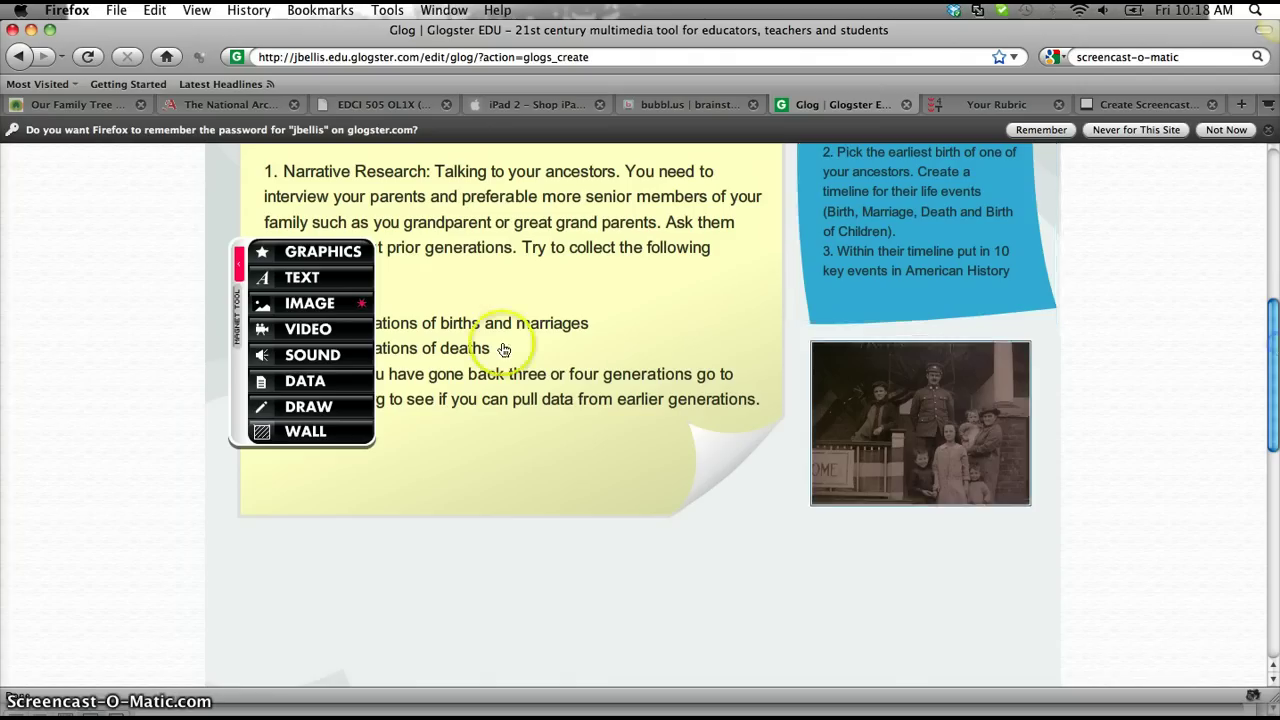
pyautogui.click(306, 279)
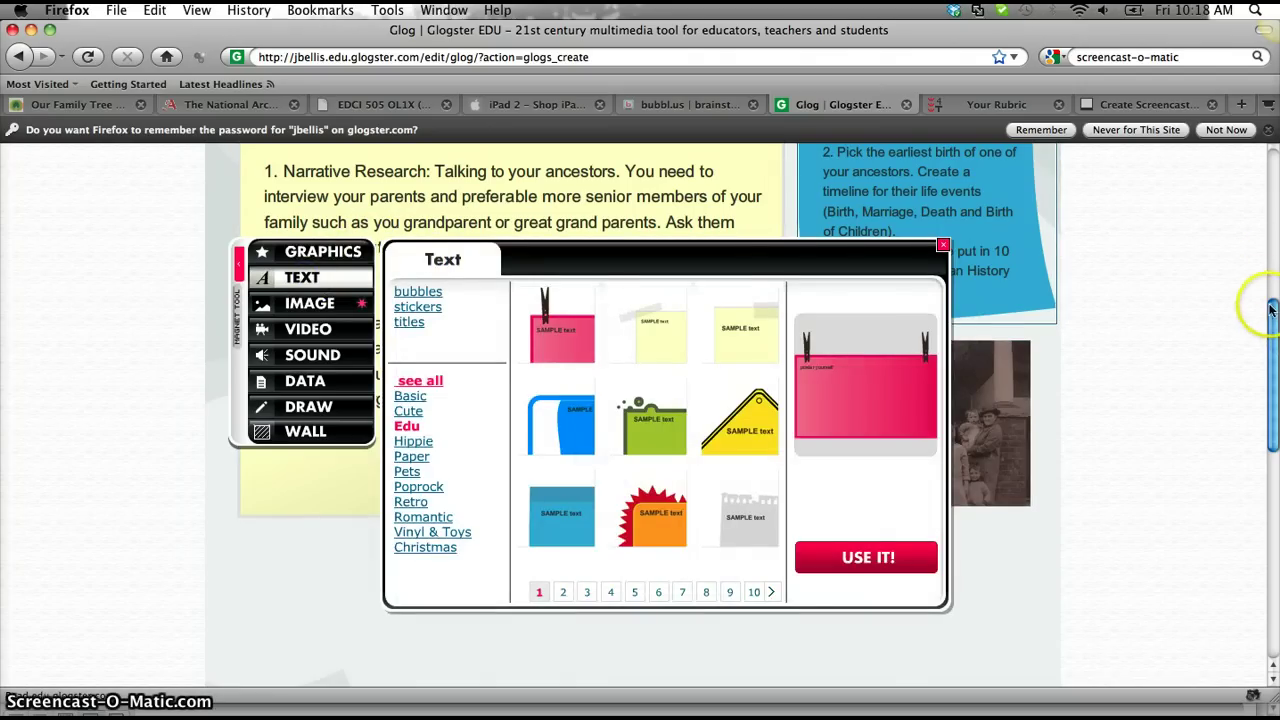
pyautogui.moveTo(1272, 313); pyautogui.dragTo(1272, 333)
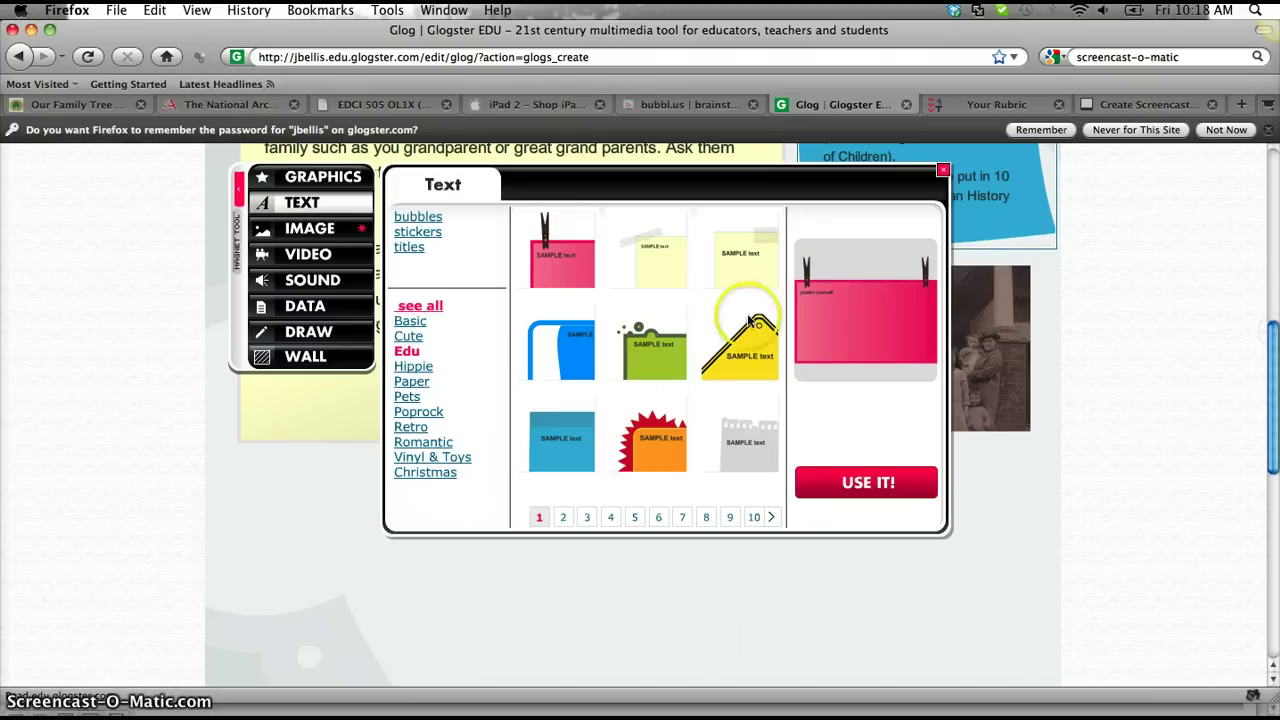
pyautogui.click(636, 443)
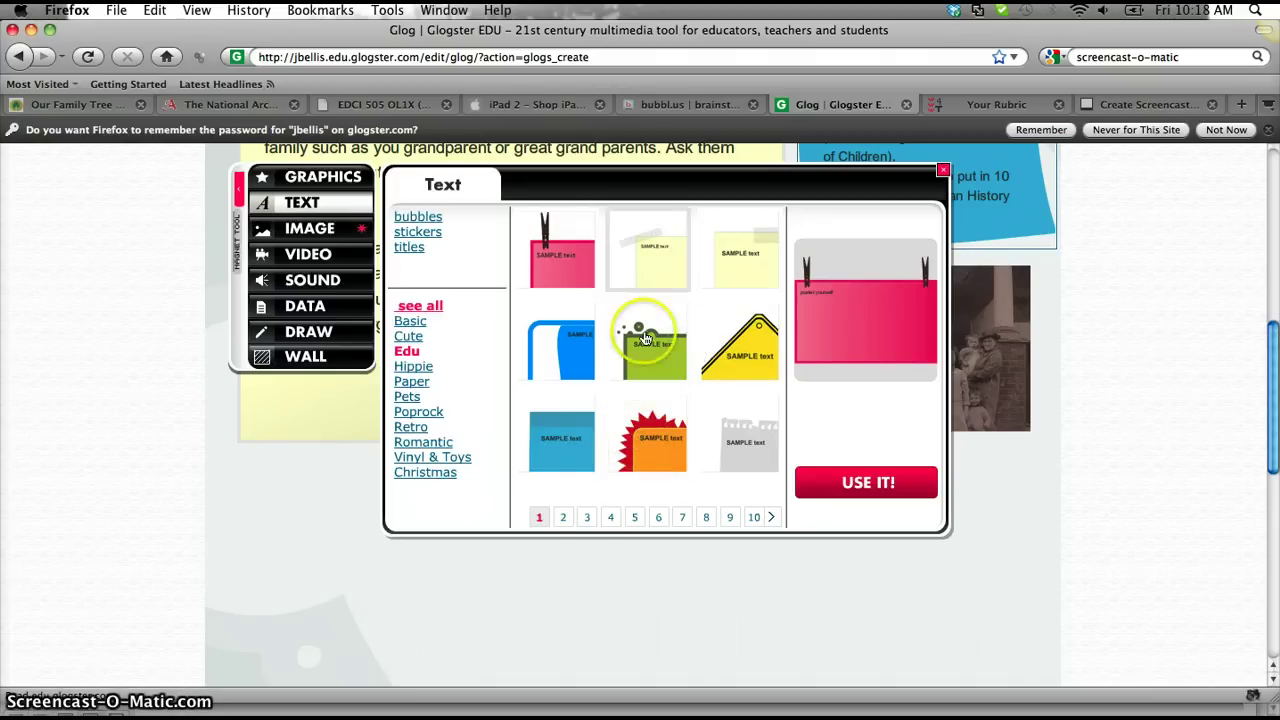
pyautogui.click(563, 517)
pyautogui.click(586, 520)
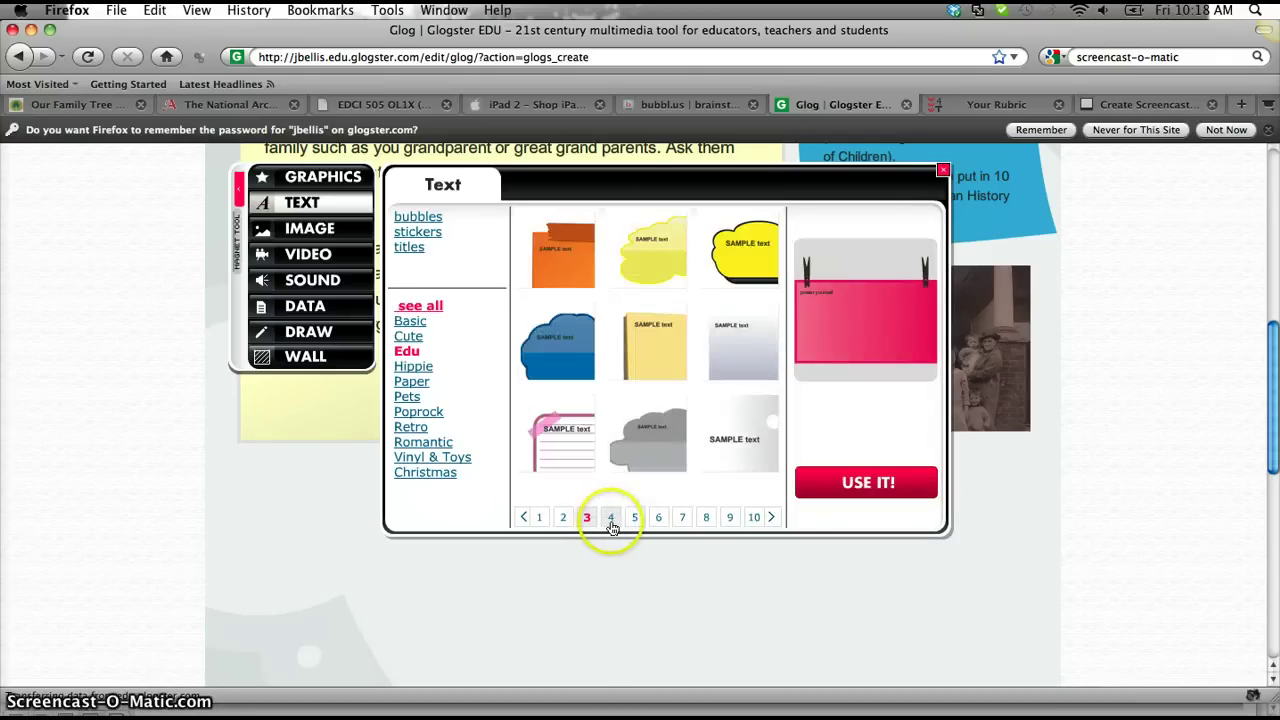
pyautogui.click(611, 522)
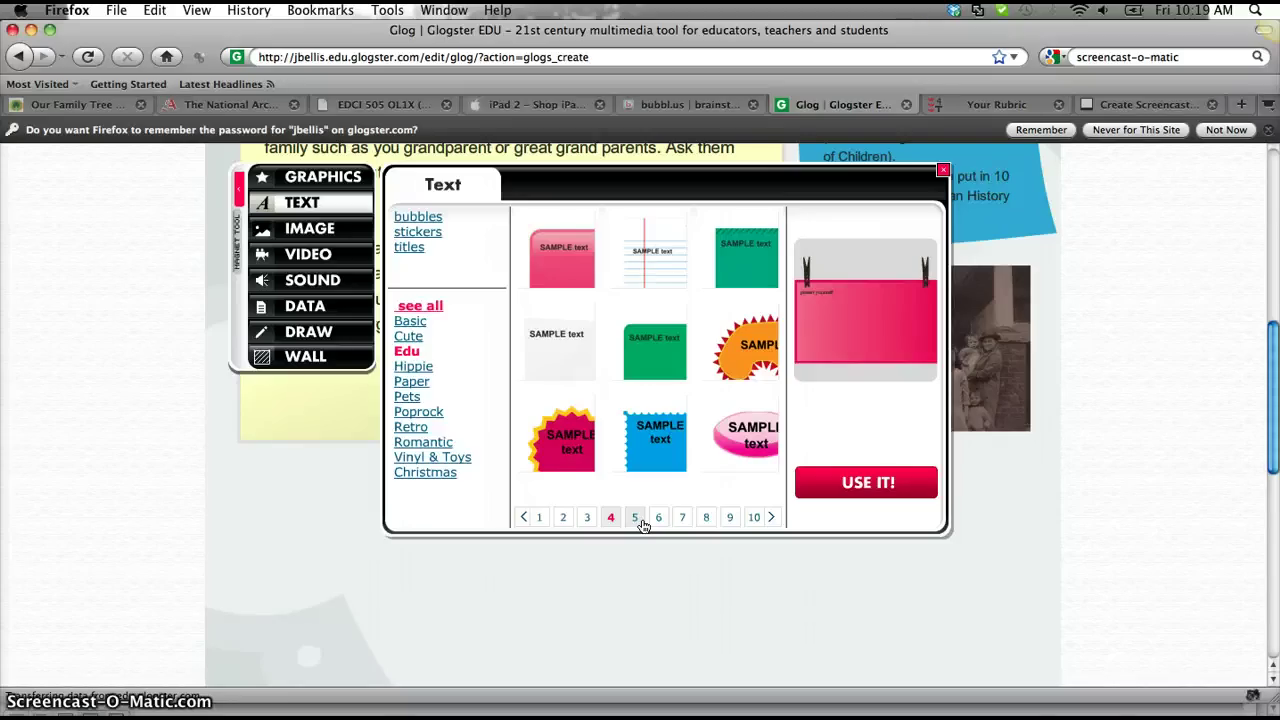
pyautogui.click(556, 462)
pyautogui.click(537, 517)
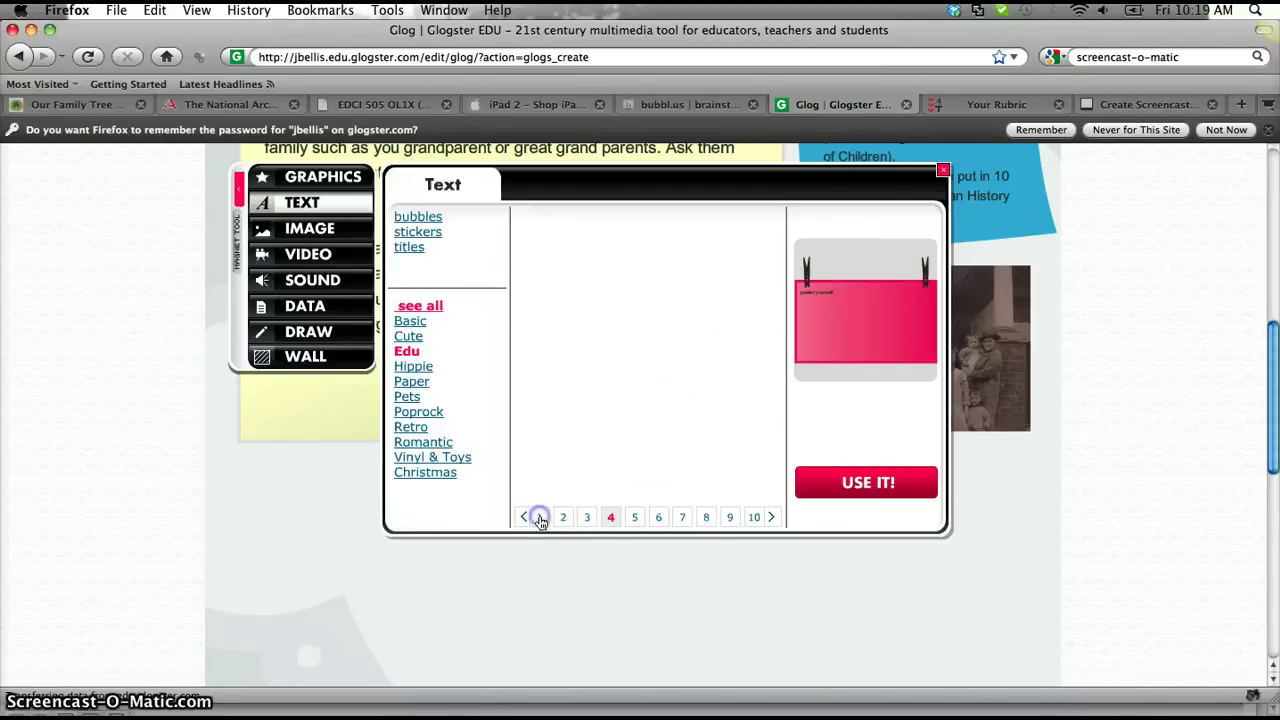
pyautogui.click(655, 258)
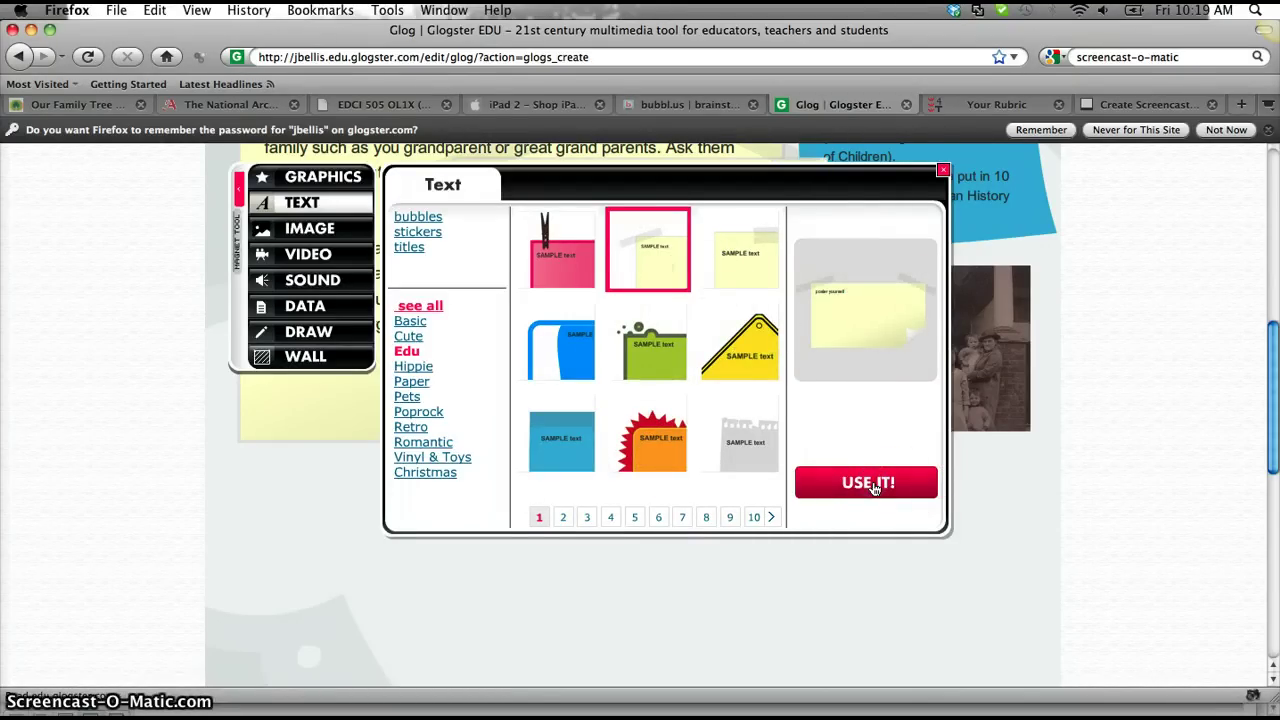
# - Position the new sticky note below the Process section
pyautogui.click(943, 171)
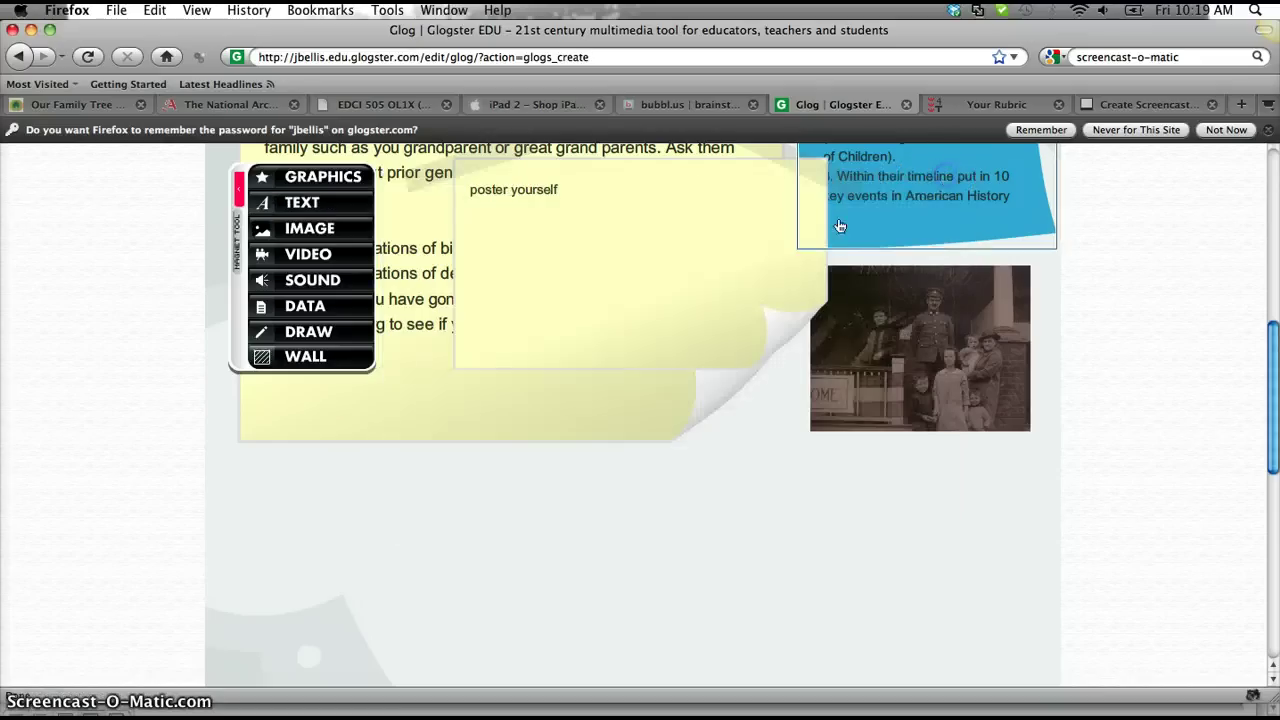
pyautogui.moveTo(657, 229); pyautogui.dragTo(438, 537)
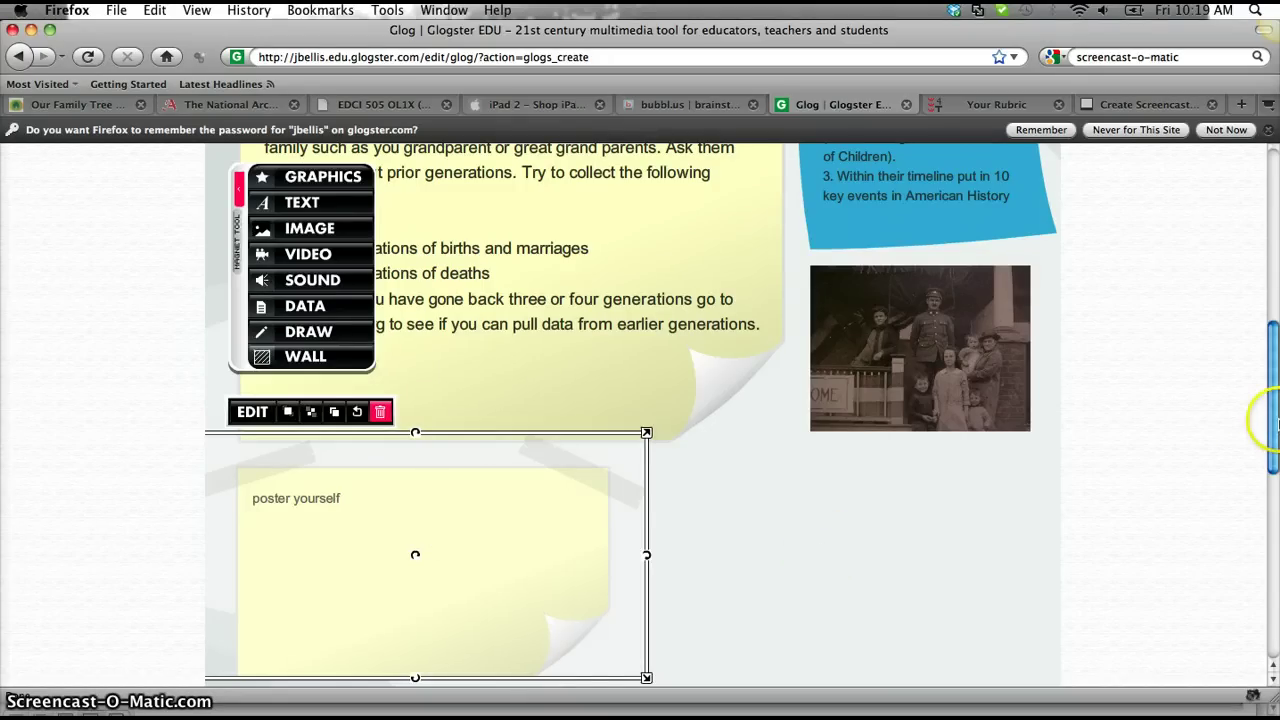
pyautogui.moveTo(1274, 425); pyautogui.dragTo(1274, 455)
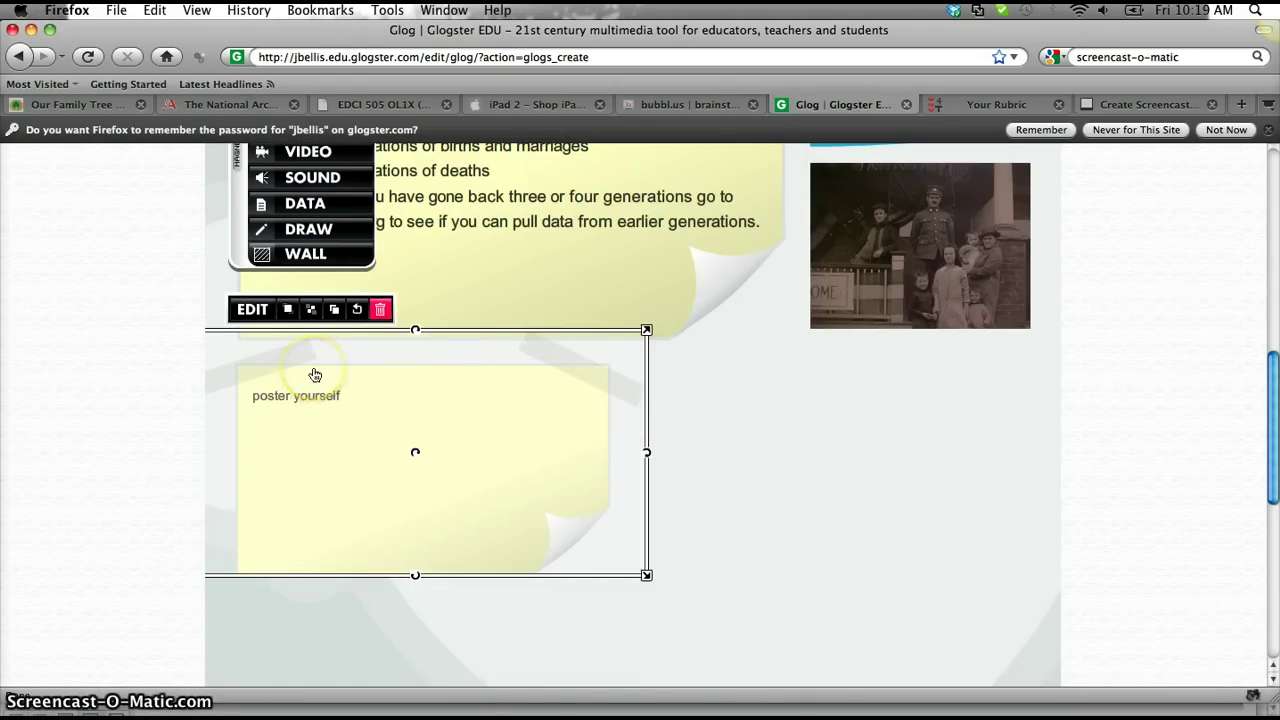
# - Replace 'poster yourself' with the Assignment Requirements print-and-turn-in list and paste the rubric address
pyautogui.click(257, 316)
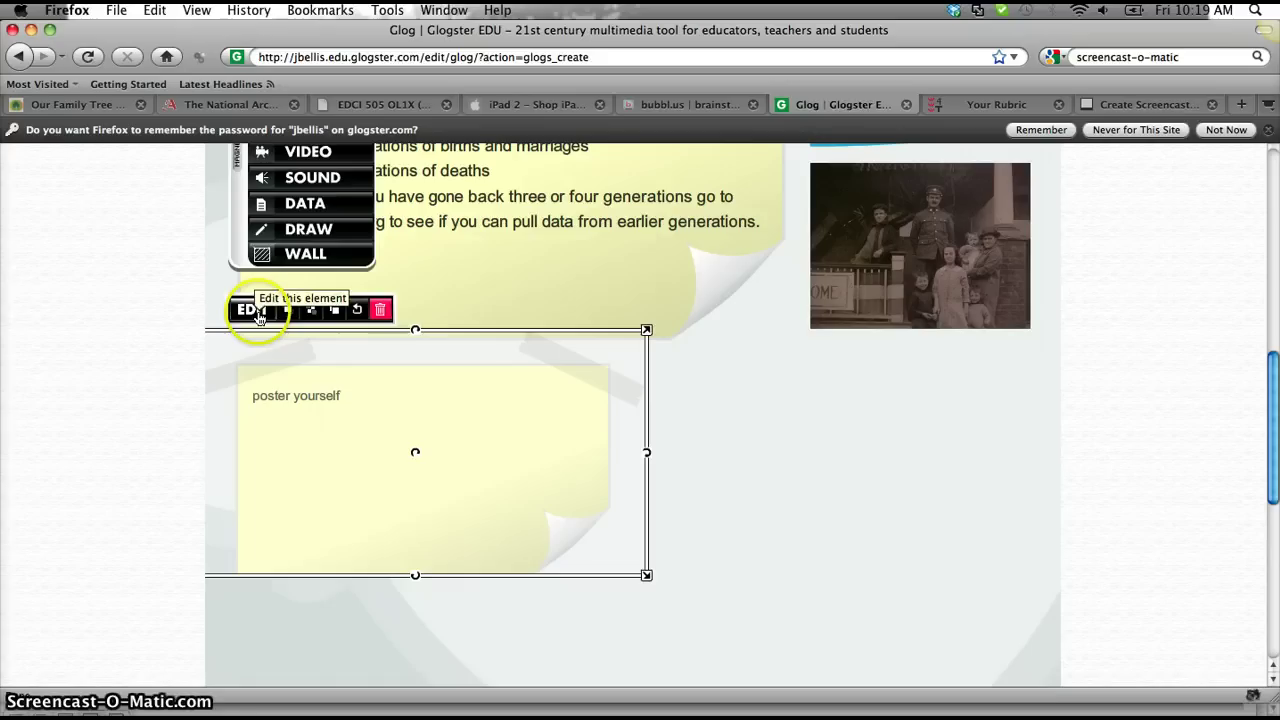
pyautogui.click(391, 446)
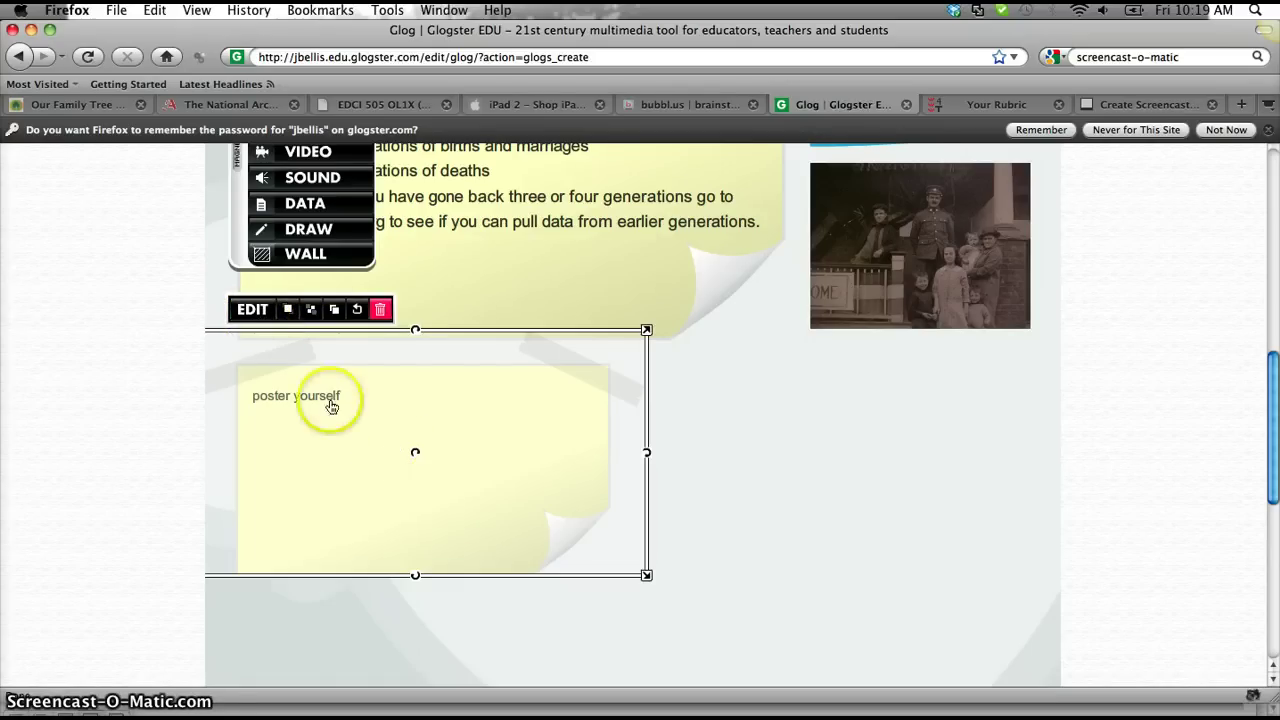
pyautogui.click(251, 310)
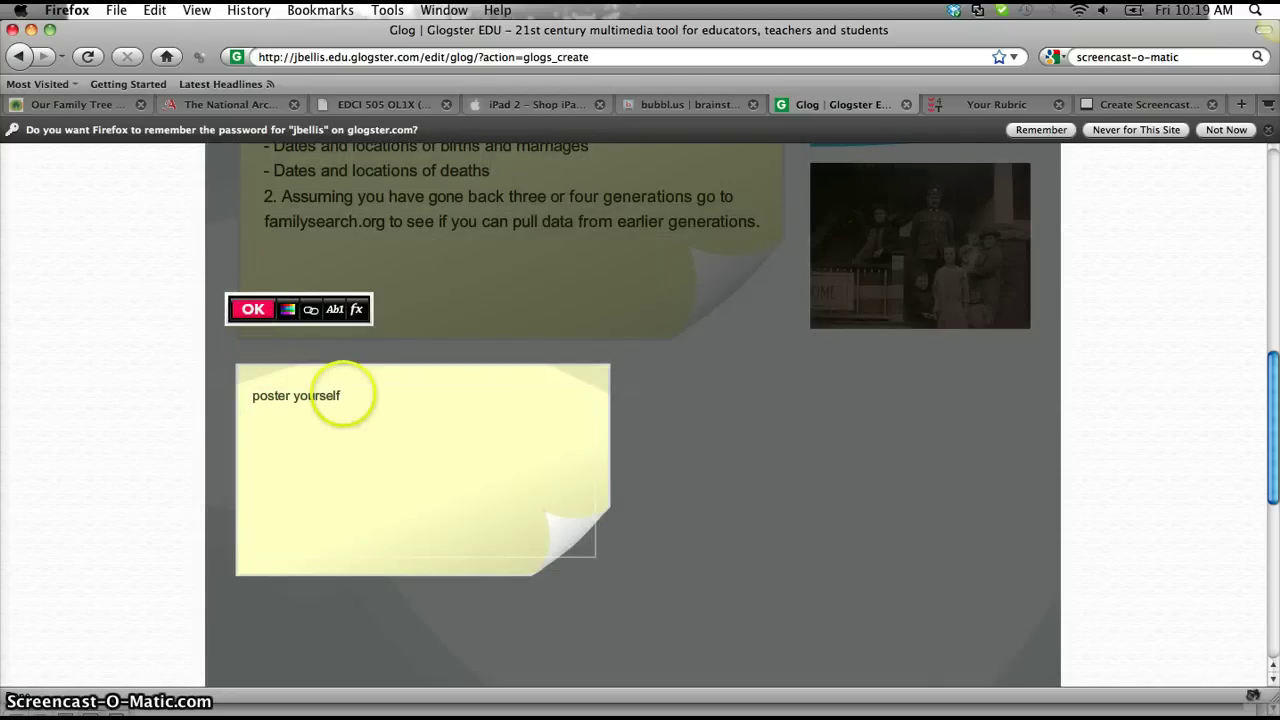
pyautogui.moveTo(340, 395); pyautogui.dragTo(243, 396)
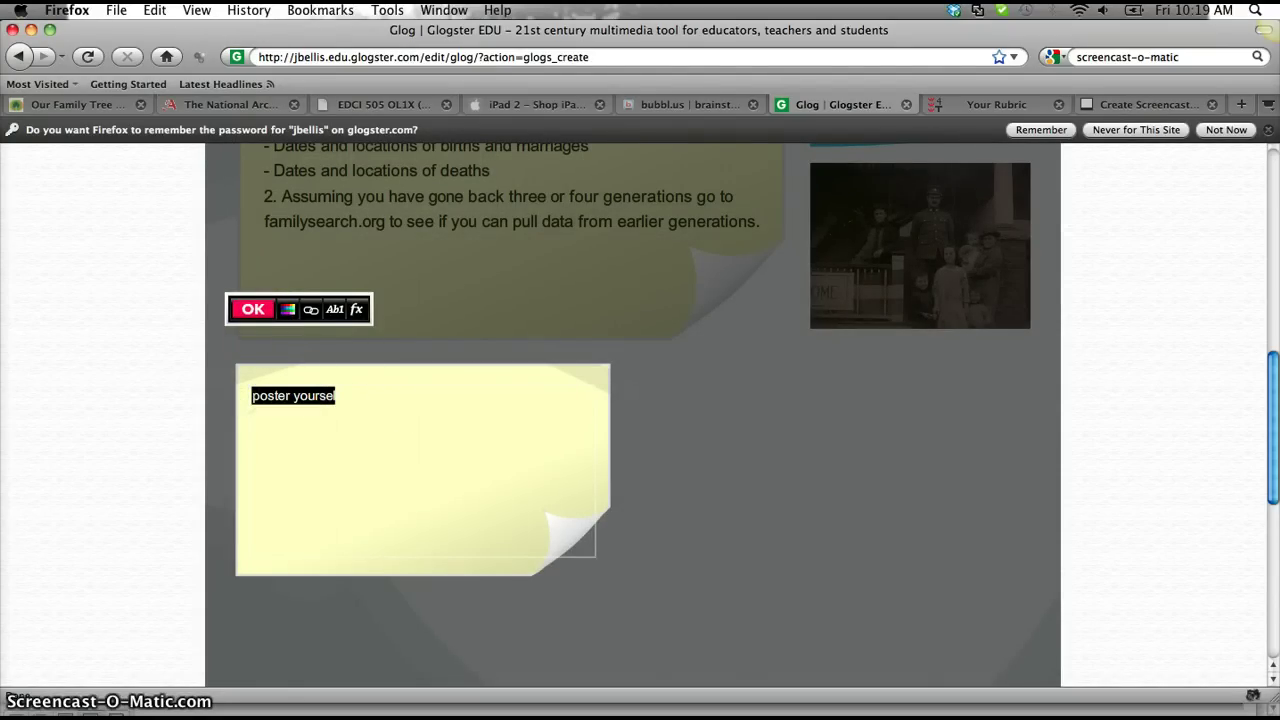
pyautogui.write('Assign')
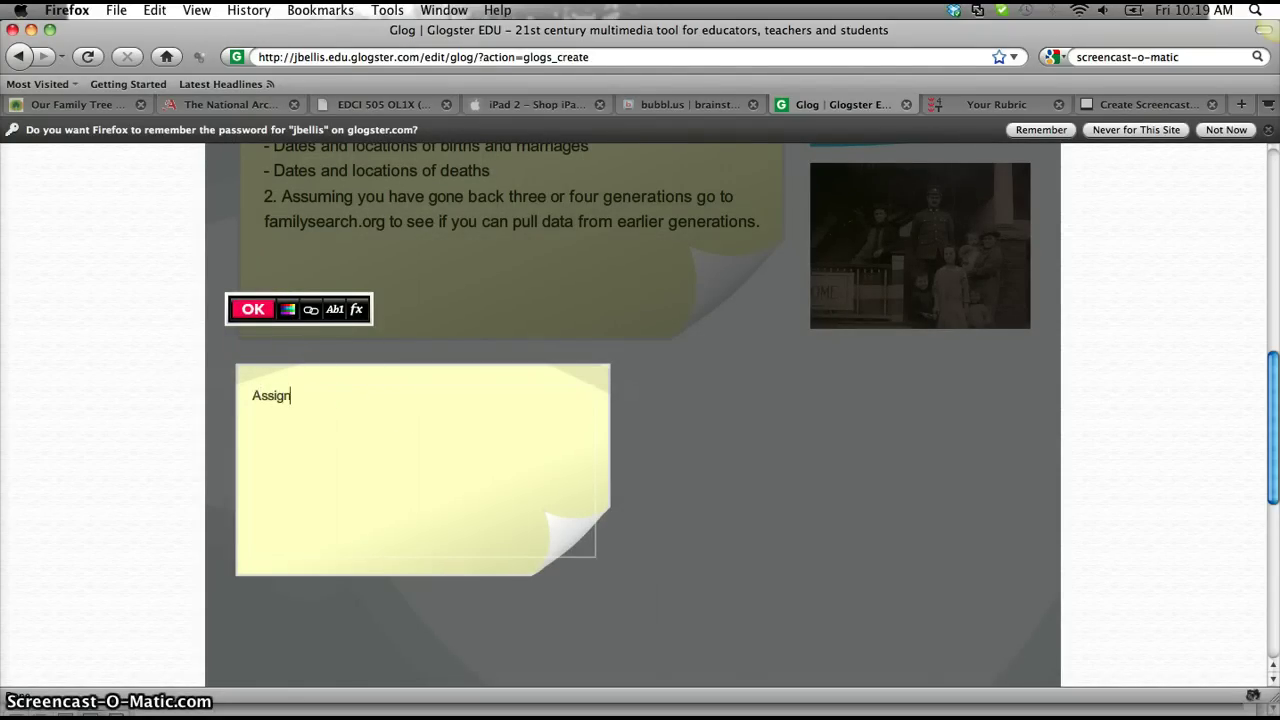
pyautogui.write('ment ')
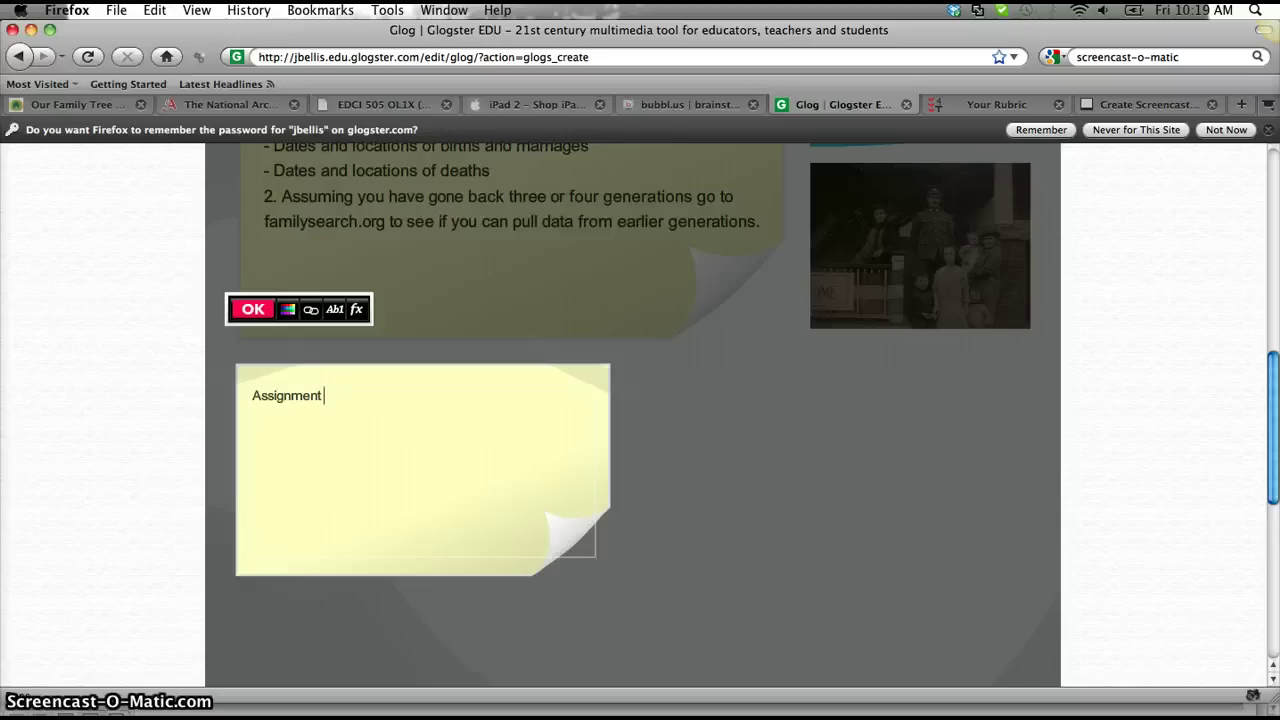
pyautogui.write('Requ')
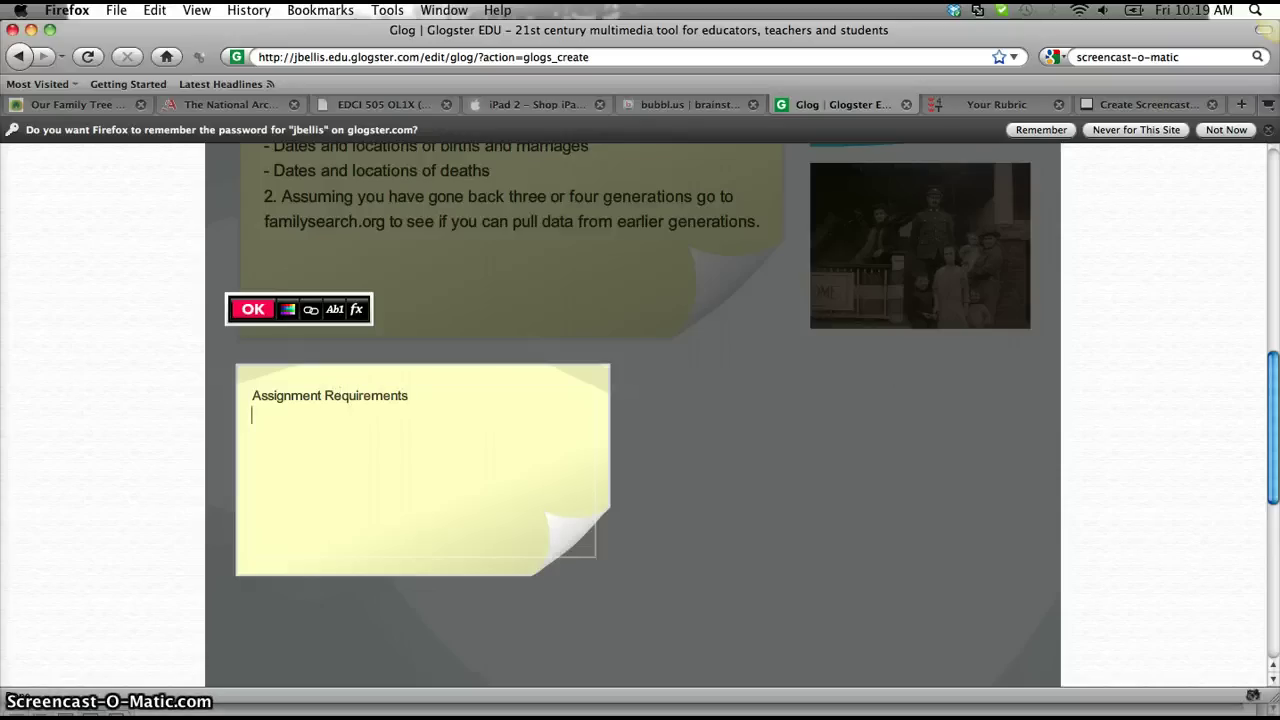
pyautogui.write('irements')
pyautogui.press('Return')
pyautogui.write('1. Print and')
pyautogui.write('turn in your family')
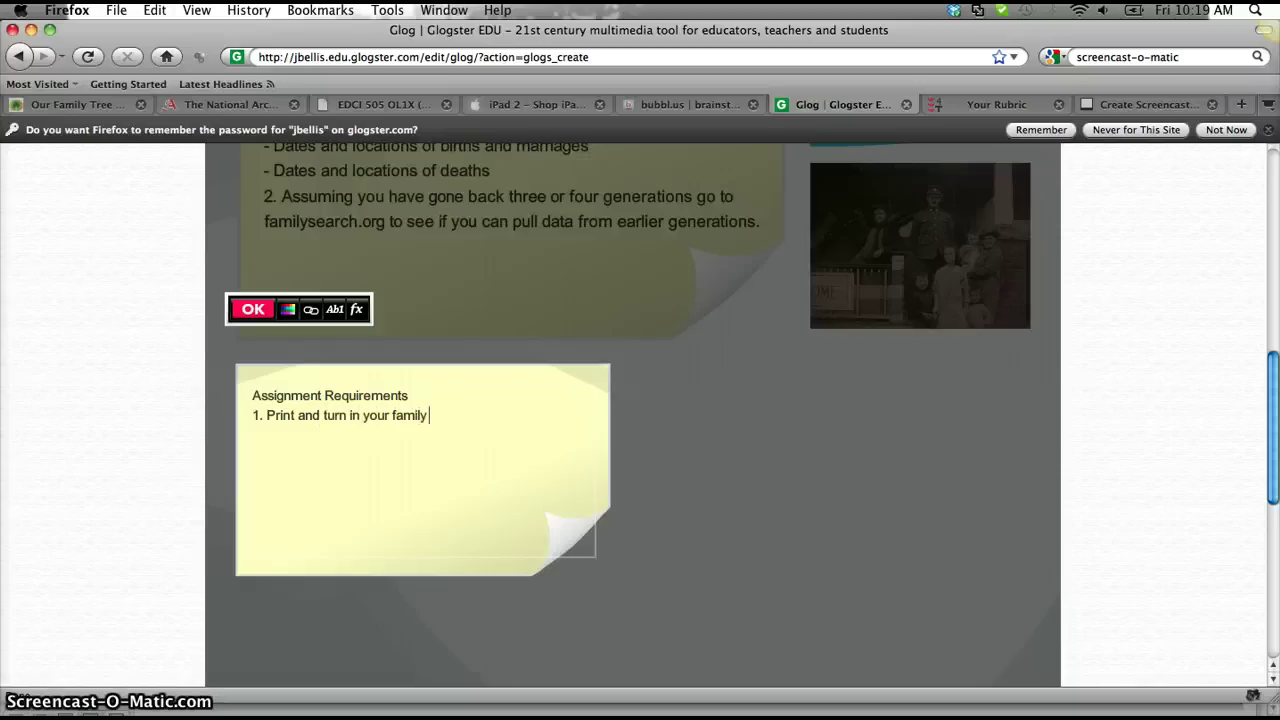
pyautogui.write('ree')
pyautogui.write('.')
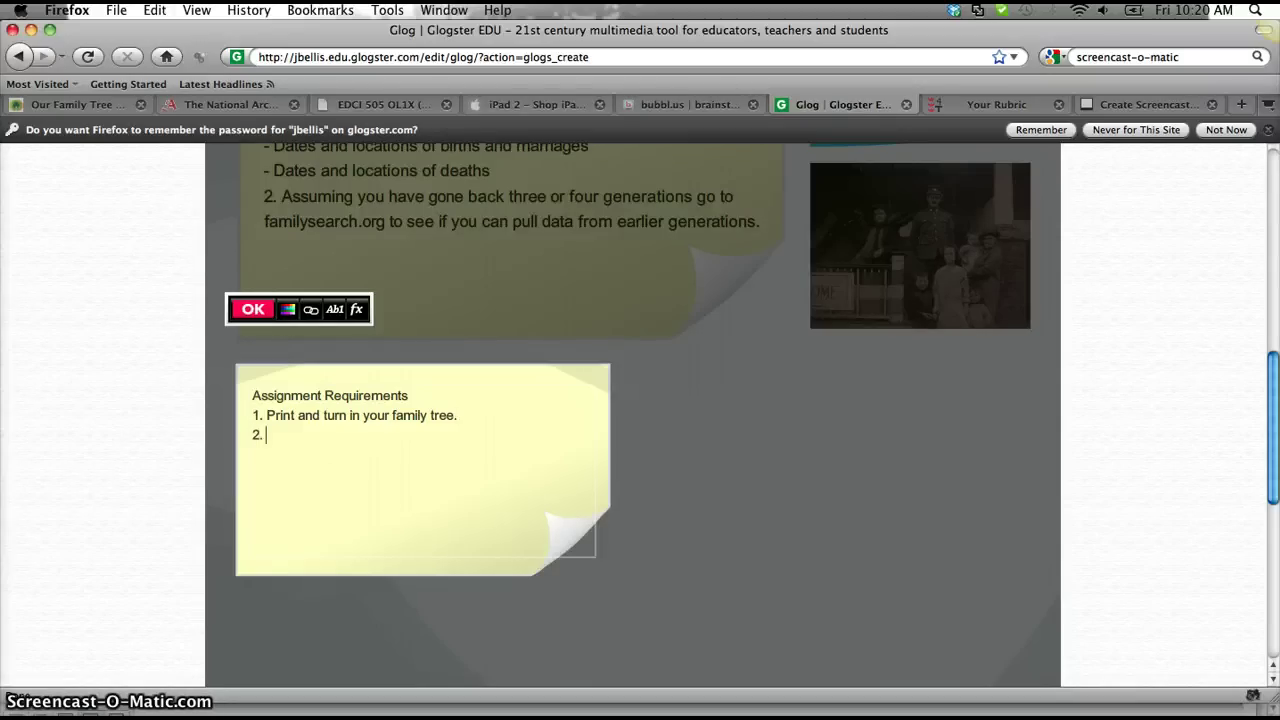
pyautogui.write(' P')
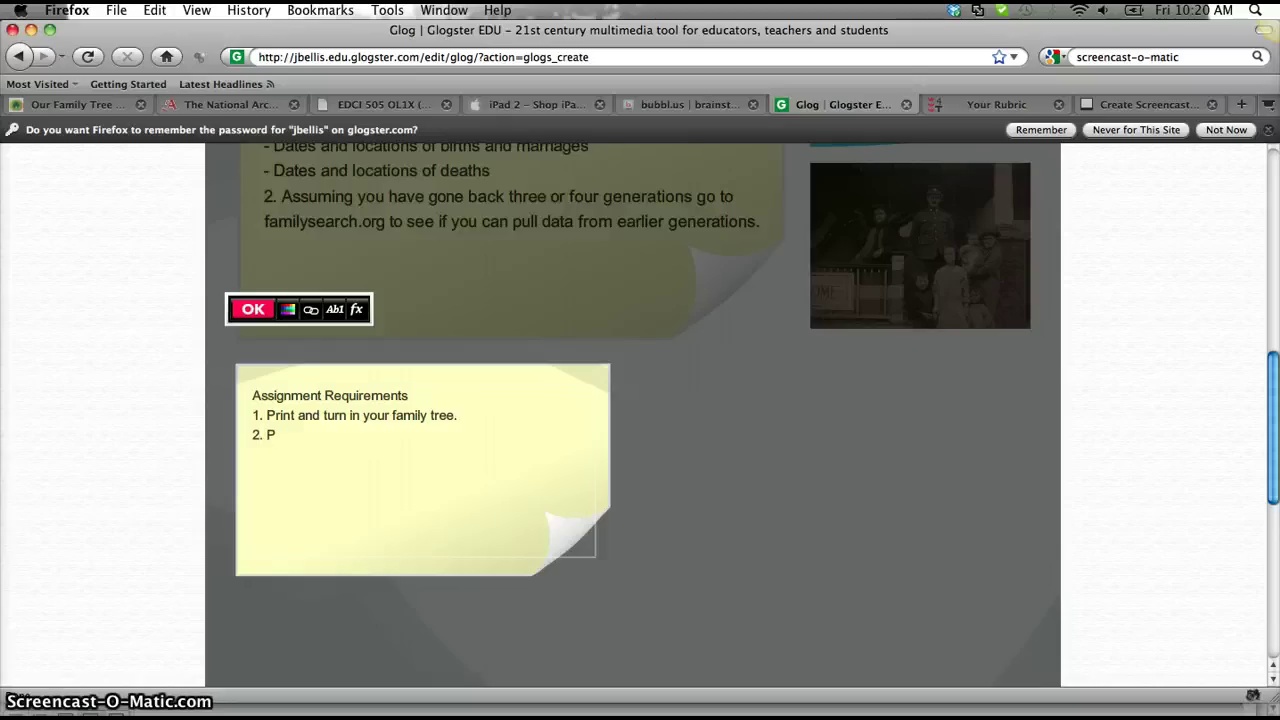
pyautogui.write('rint and turn in the')
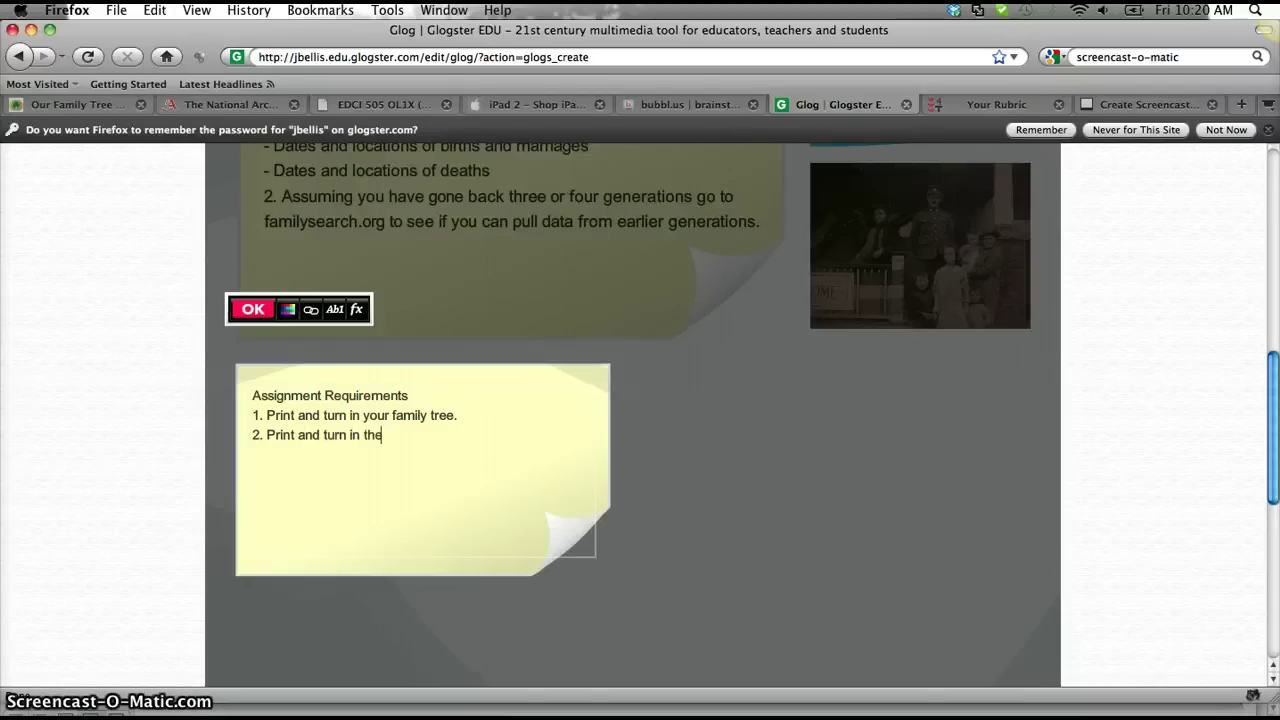
pyautogui.write(' timeline.')
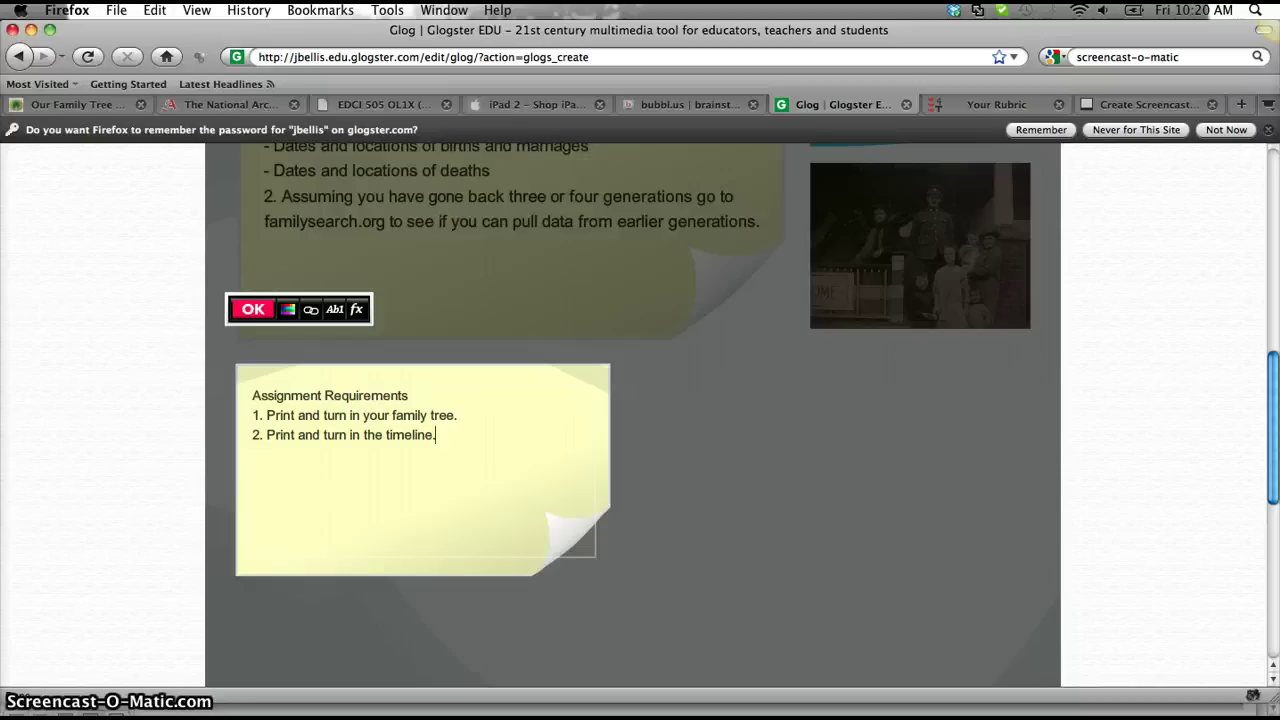
pyautogui.write(' Take a look at the rub')
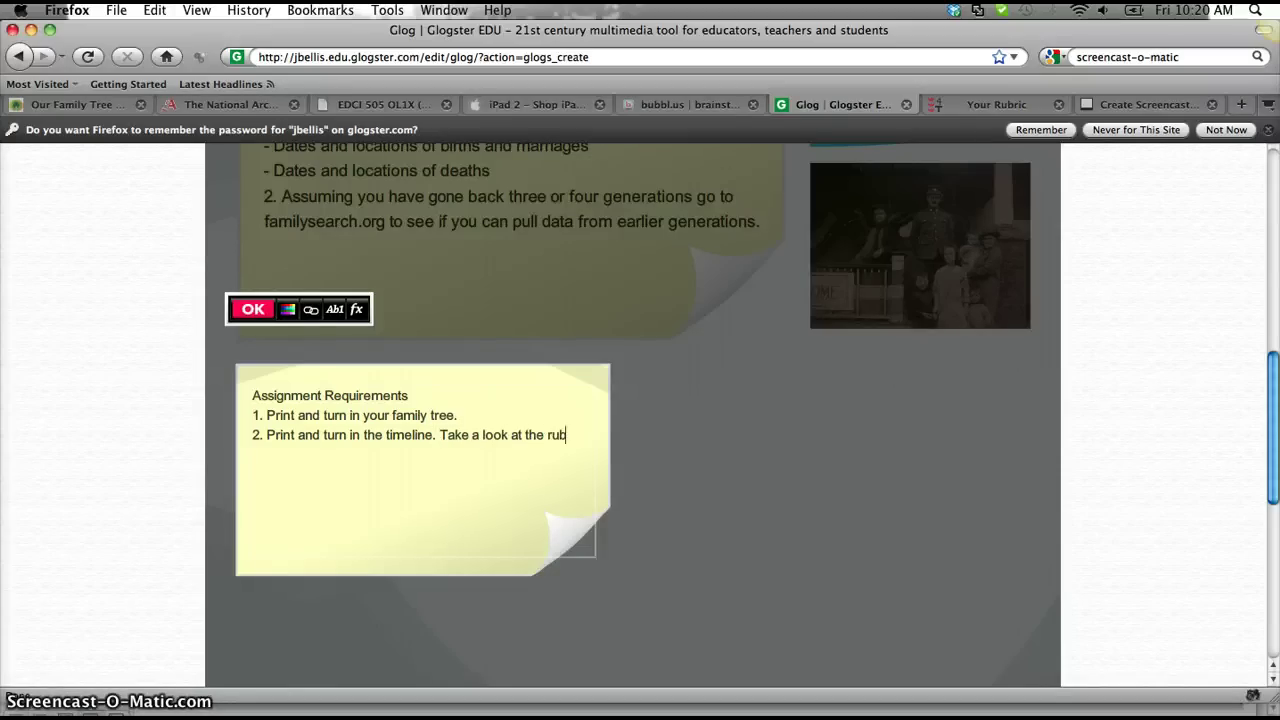
pyautogui.write('ric before you')
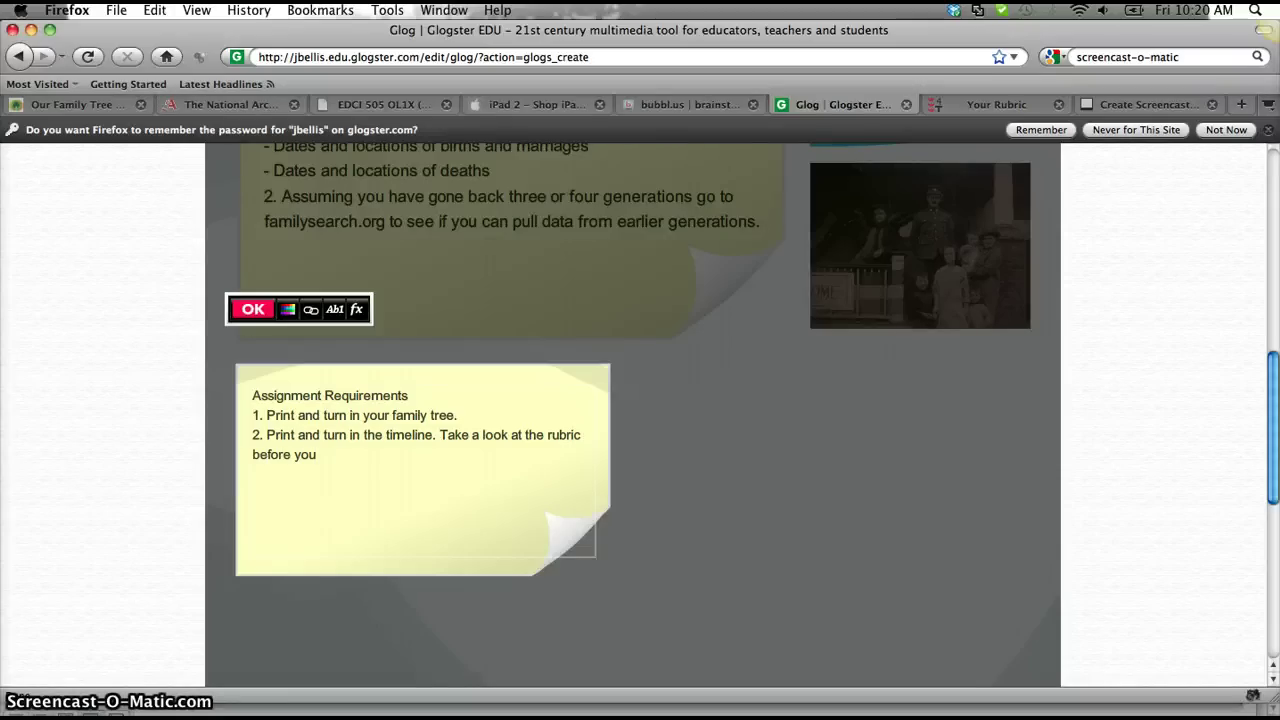
pyautogui.write(' do so')
pyautogui.write('http://rubistar.4teachers.org/index.php?screen=ShowRubric&rubric_id=2052749&')
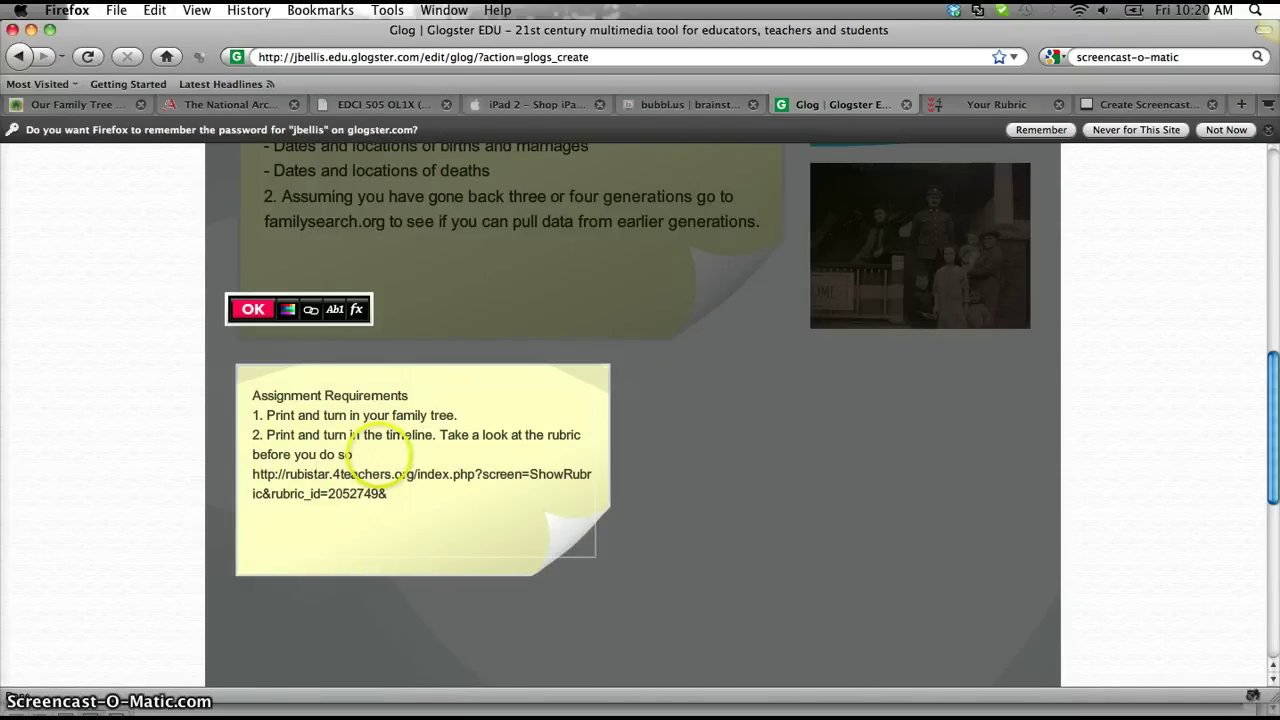
# - Turn the pasted rubric address into a hyperlink and commit the Assignment Requirements note
pyautogui.moveTo(388, 494); pyautogui.dragTo(250, 476)
pyautogui.press('super+c')
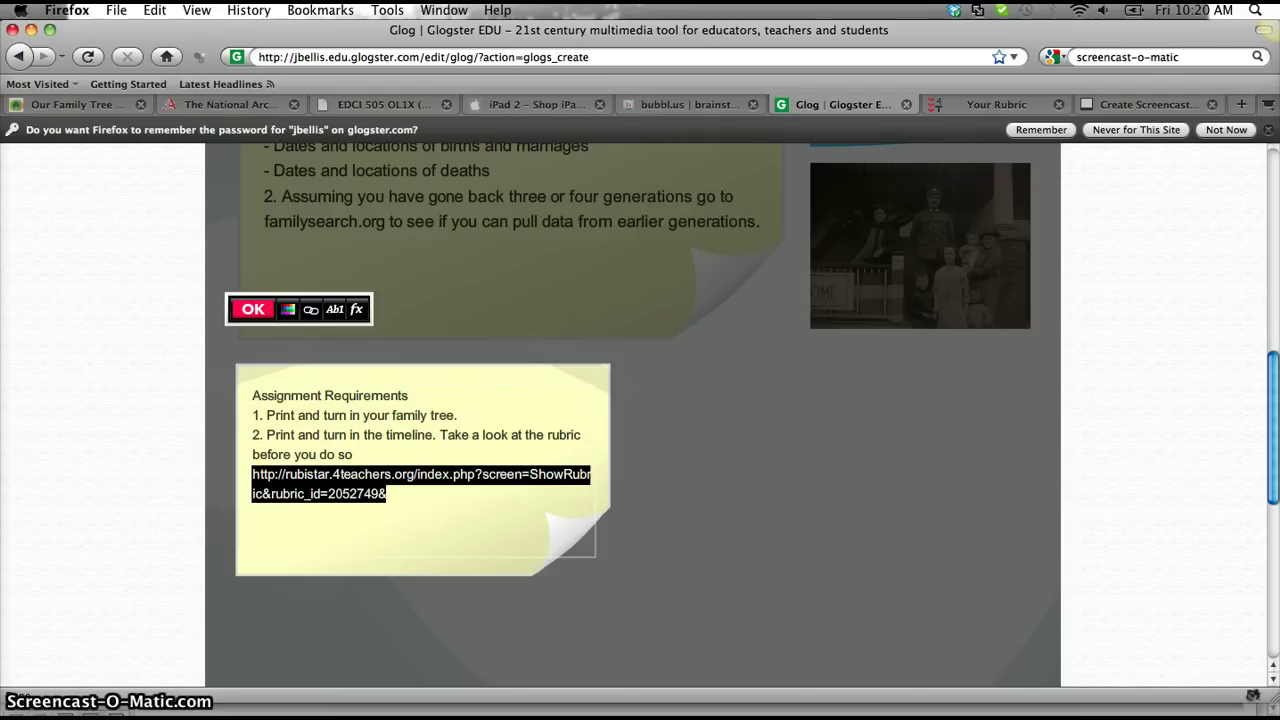
pyautogui.click(310, 310)
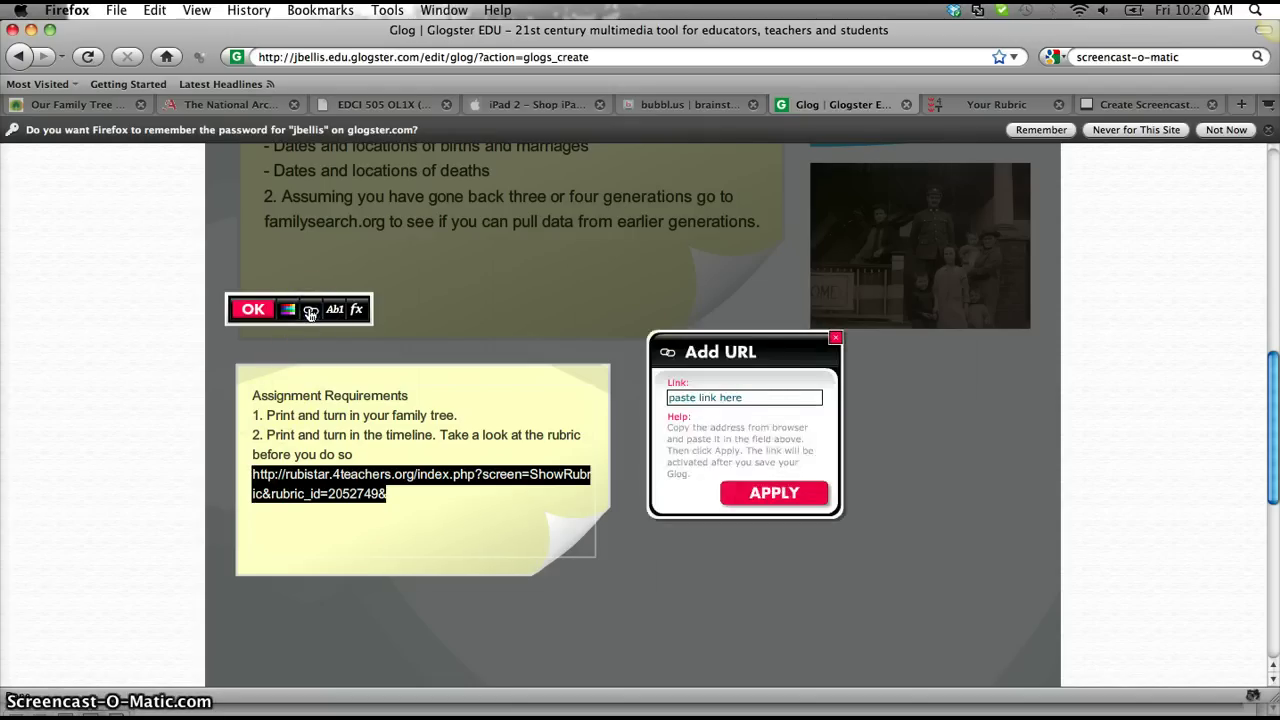
pyautogui.click(737, 397)
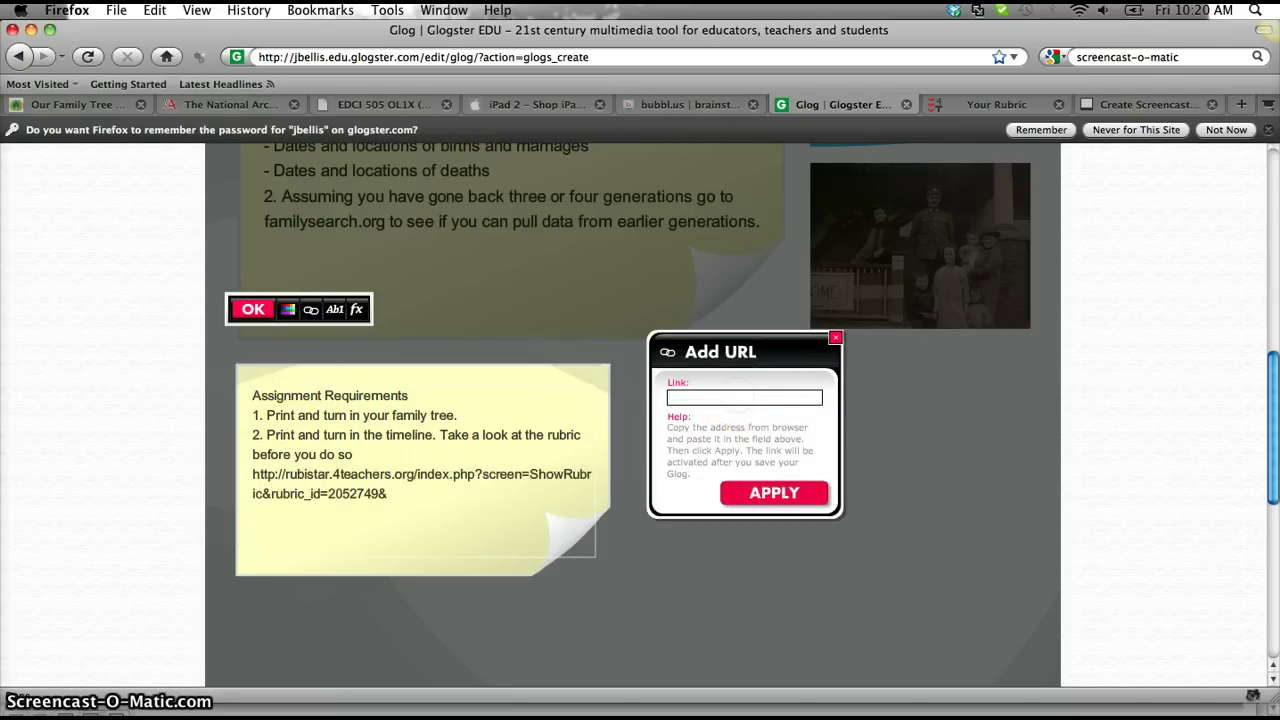
pyautogui.press('super+v')
pyautogui.click(775, 493)
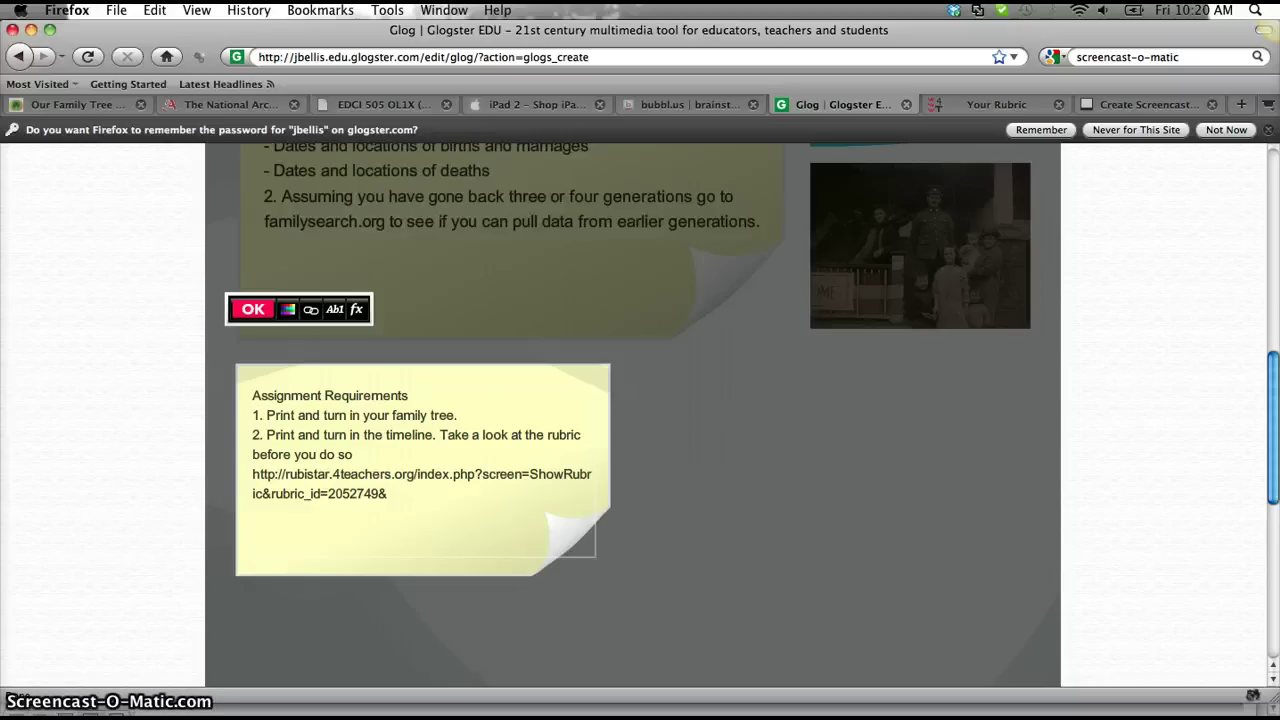
pyautogui.click(255, 319)
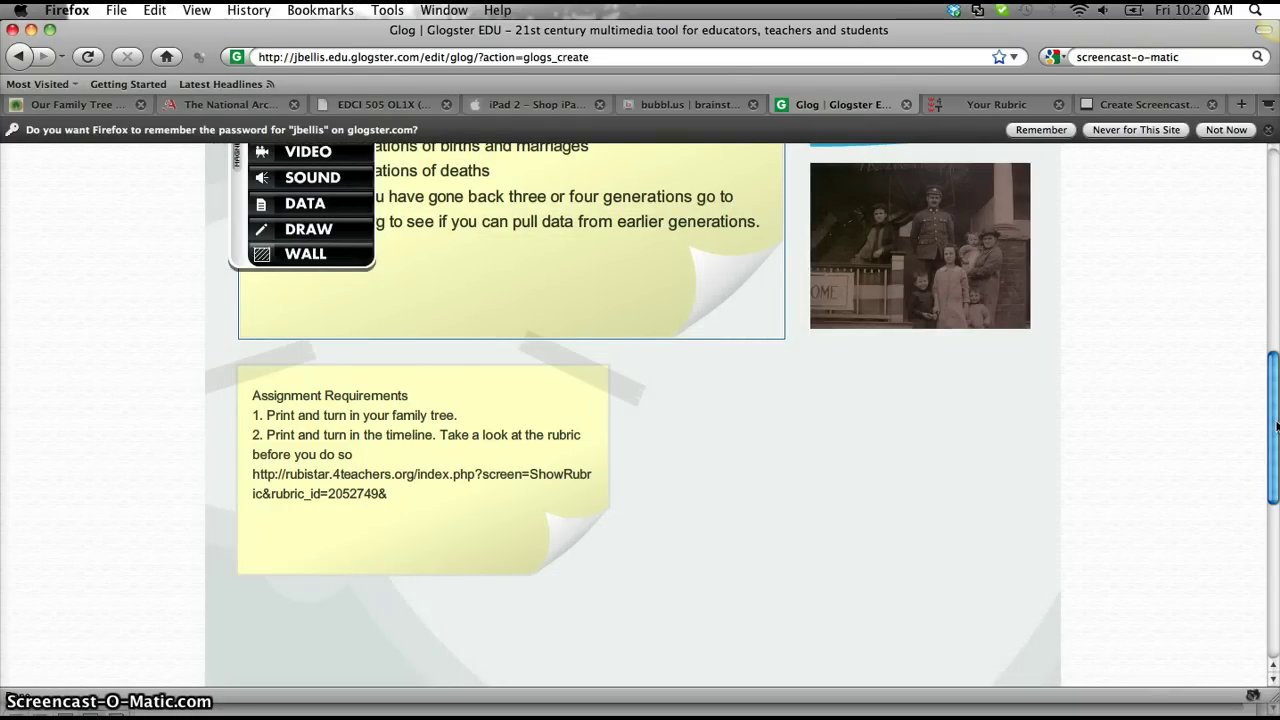
# - Preview the glog, scroll to the Assignment Requirements note and open its RubiStar rubric link
pyautogui.moveTo(1276, 427); pyautogui.dragTo(1274, 212)
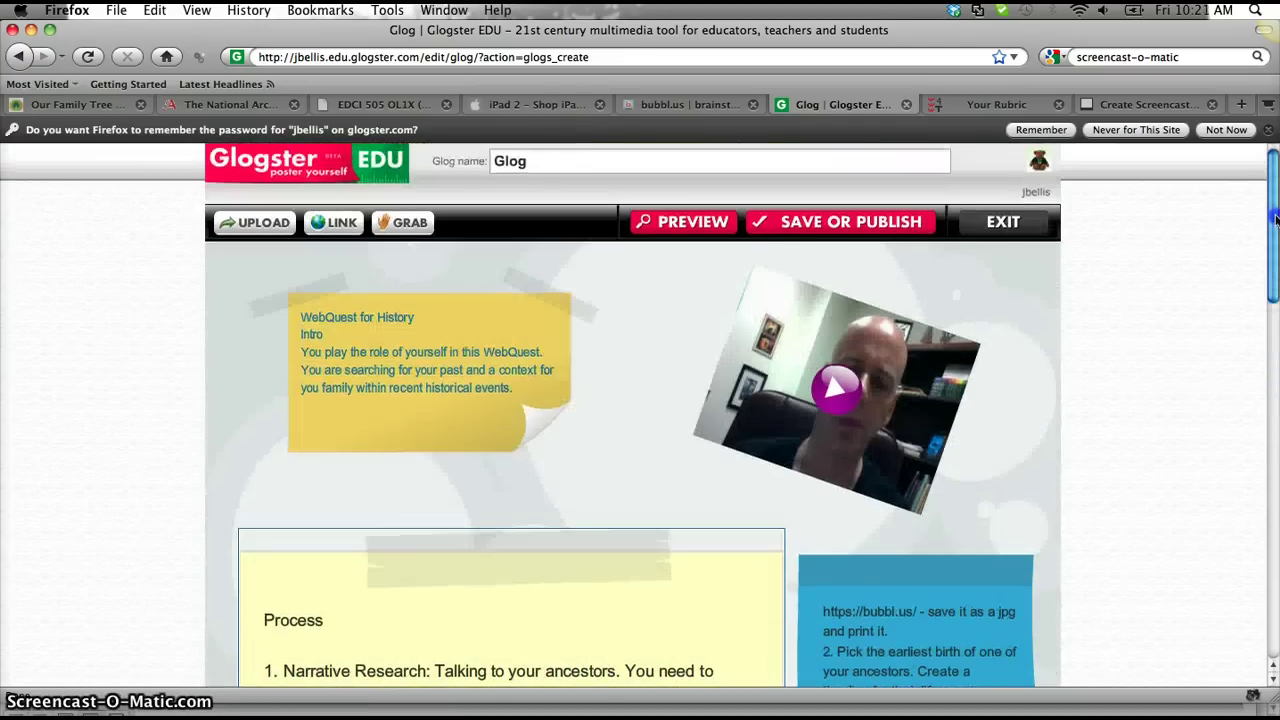
pyautogui.click(692, 221)
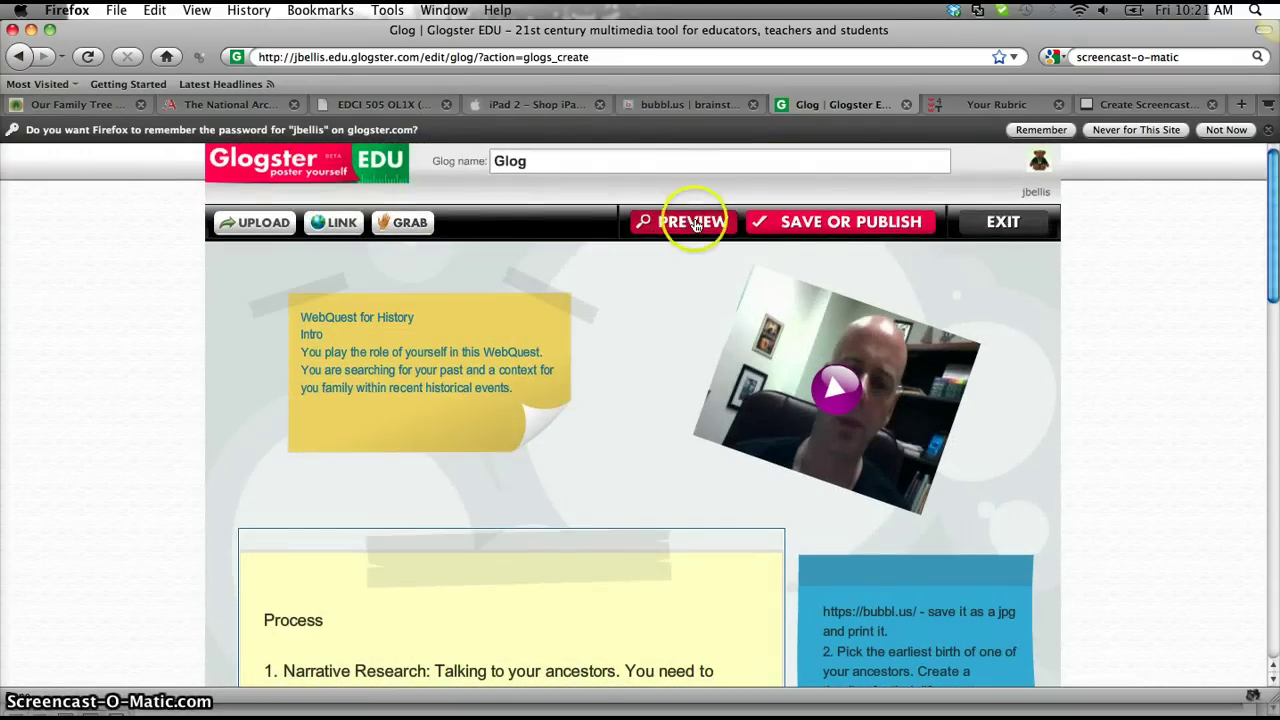
pyautogui.moveTo(1273, 190); pyautogui.dragTo(1273, 430)
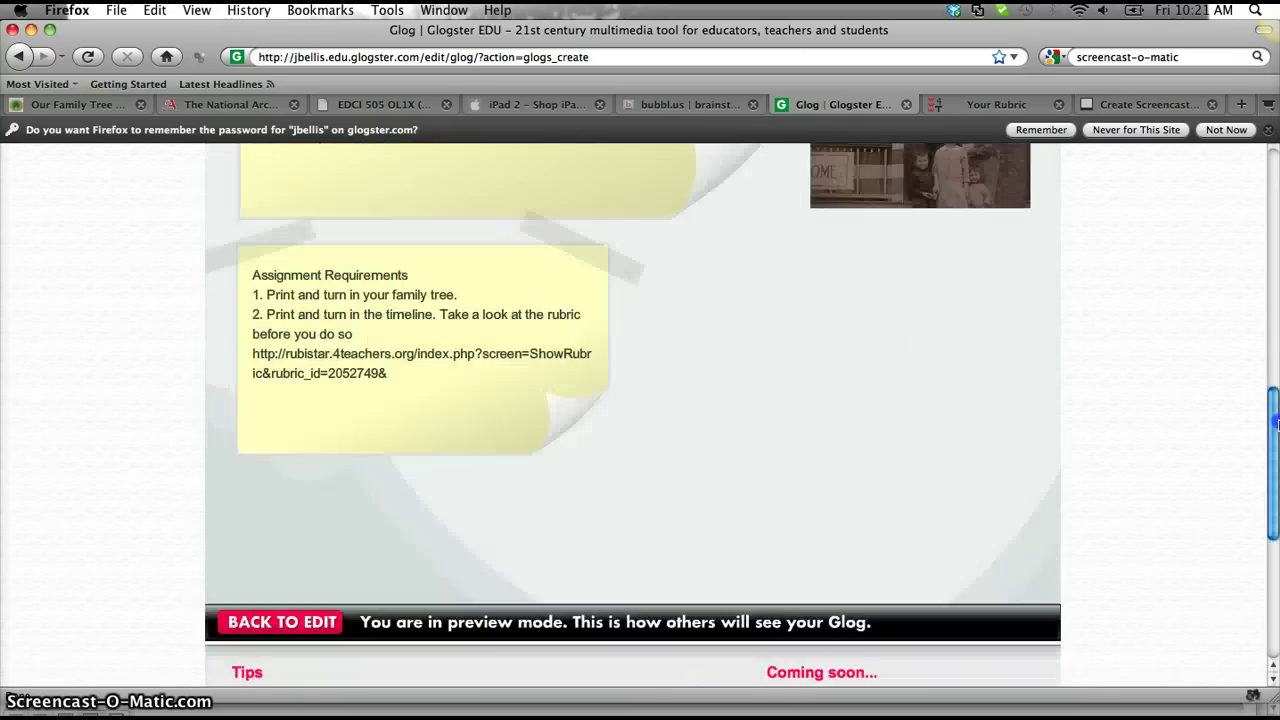
pyautogui.click(395, 312)
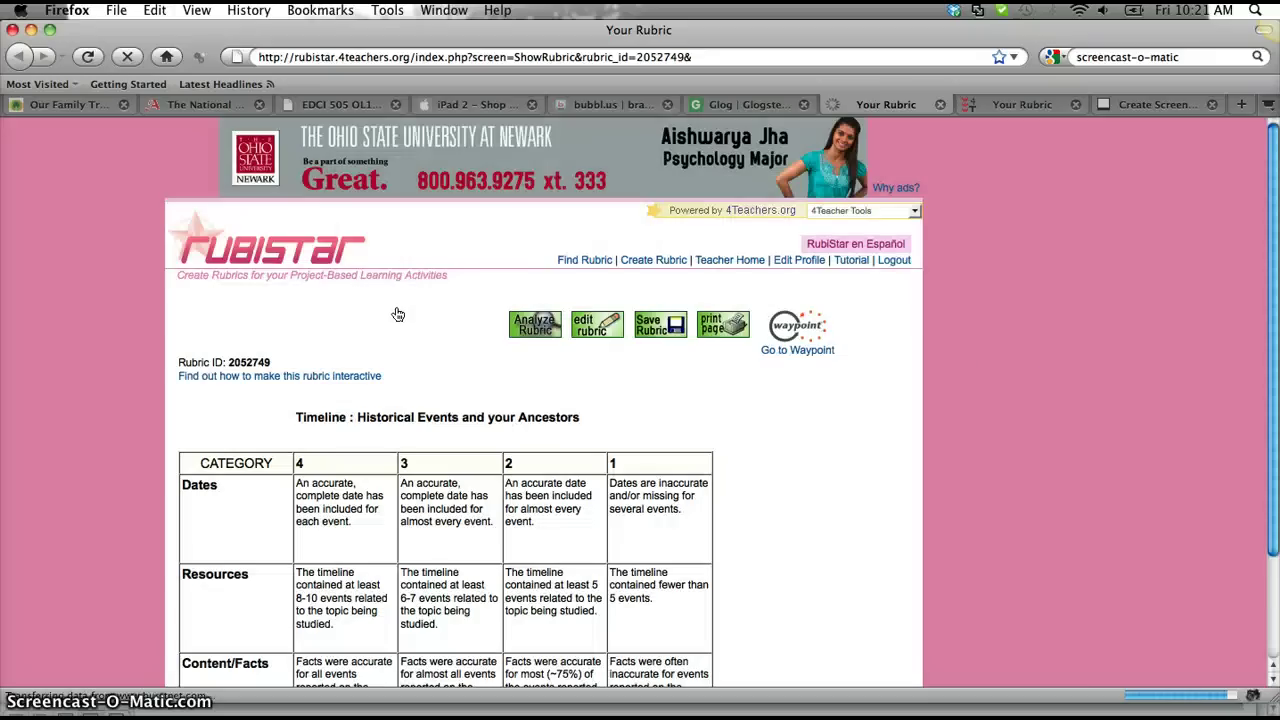
# - Scroll through the rubric's Dates, Resources and Content/Facts criteria to the footer
pyautogui.moveTo(1271, 291); pyautogui.dragTo(1274, 395)
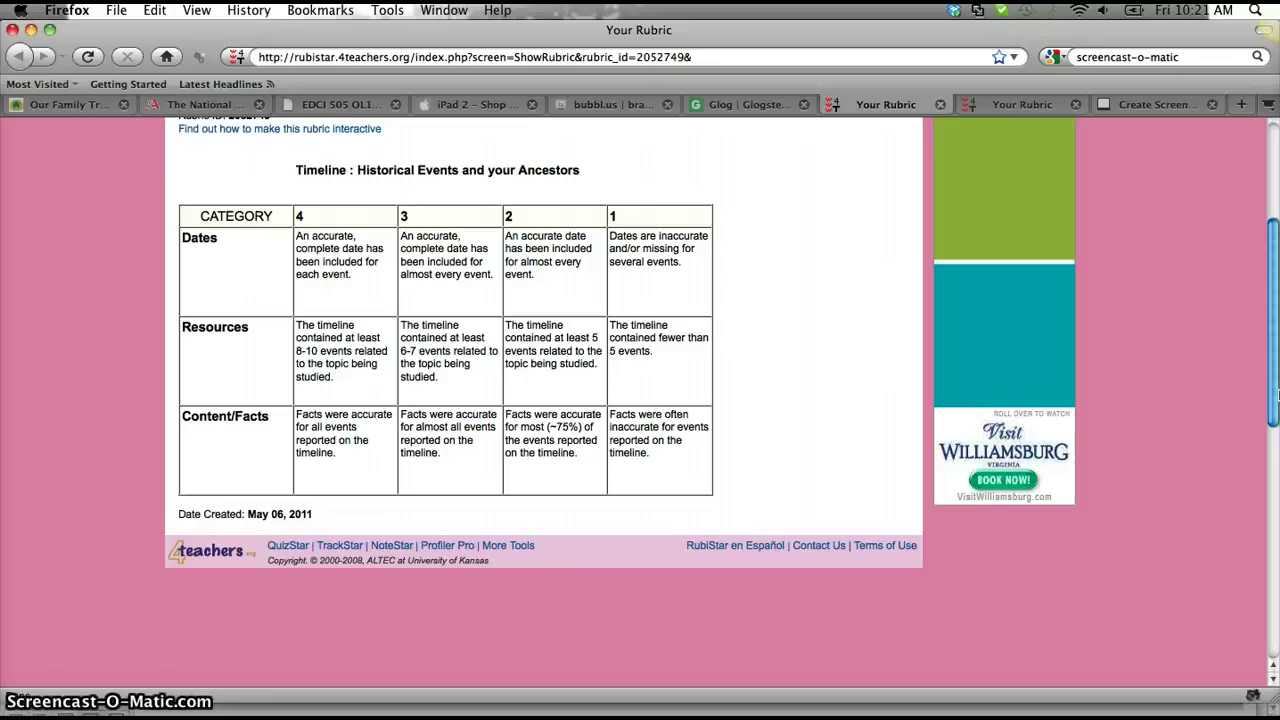
pyautogui.moveTo(1010, 139)
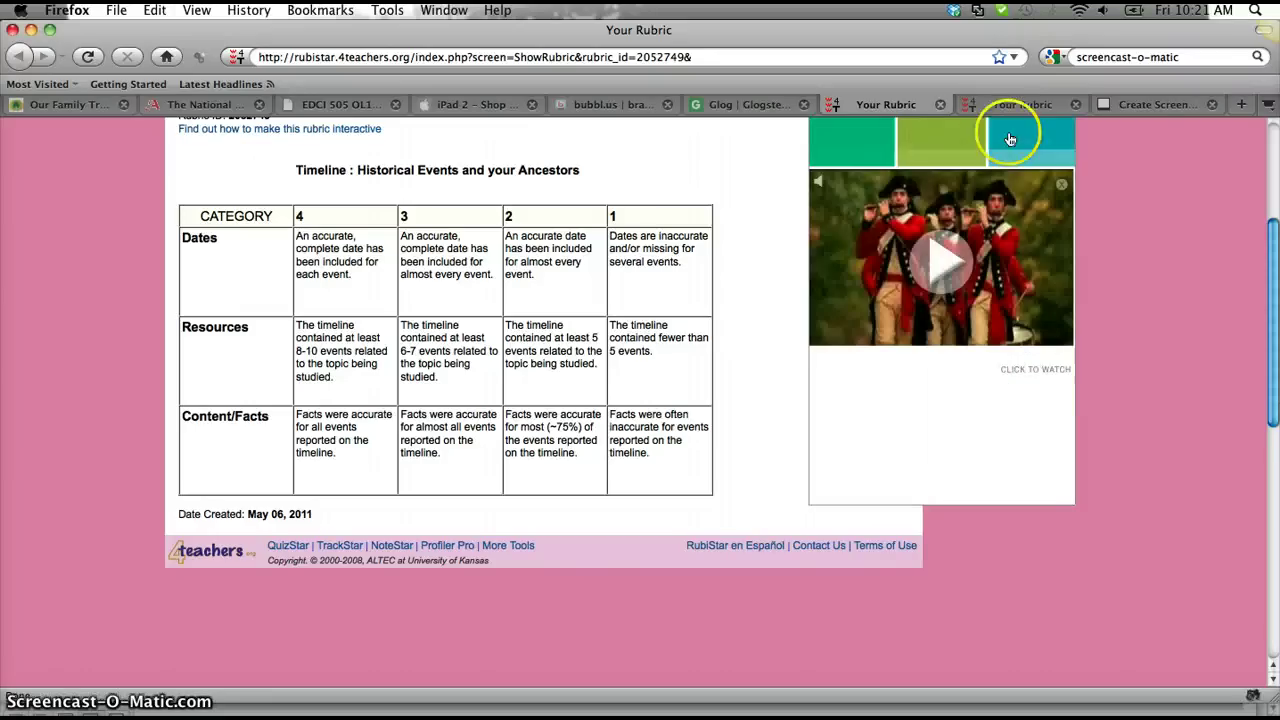
# - Go back to the Glog tab and scroll the preview from the Assignment Requirements note up to the top
pyautogui.click(772, 106)
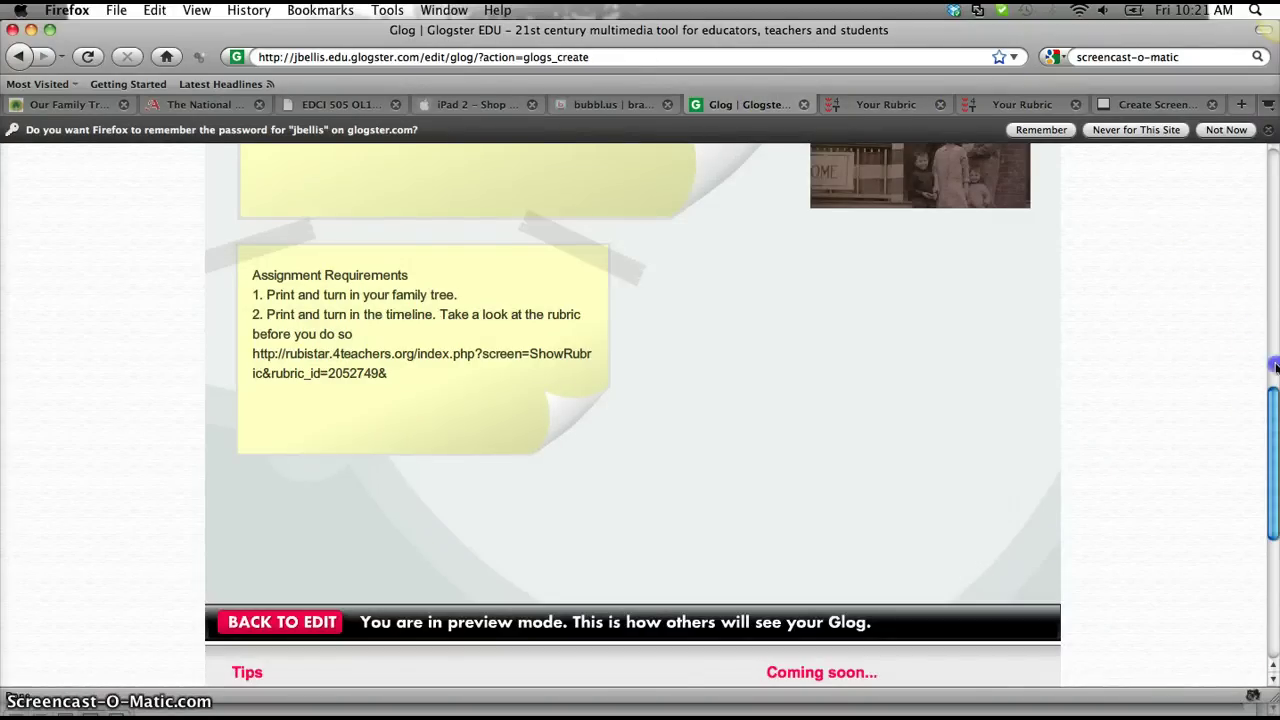
pyautogui.moveTo(1275, 368); pyautogui.dragTo(1275, 237)
pyautogui.moveTo(1275, 340); pyautogui.dragTo(1275, 410)
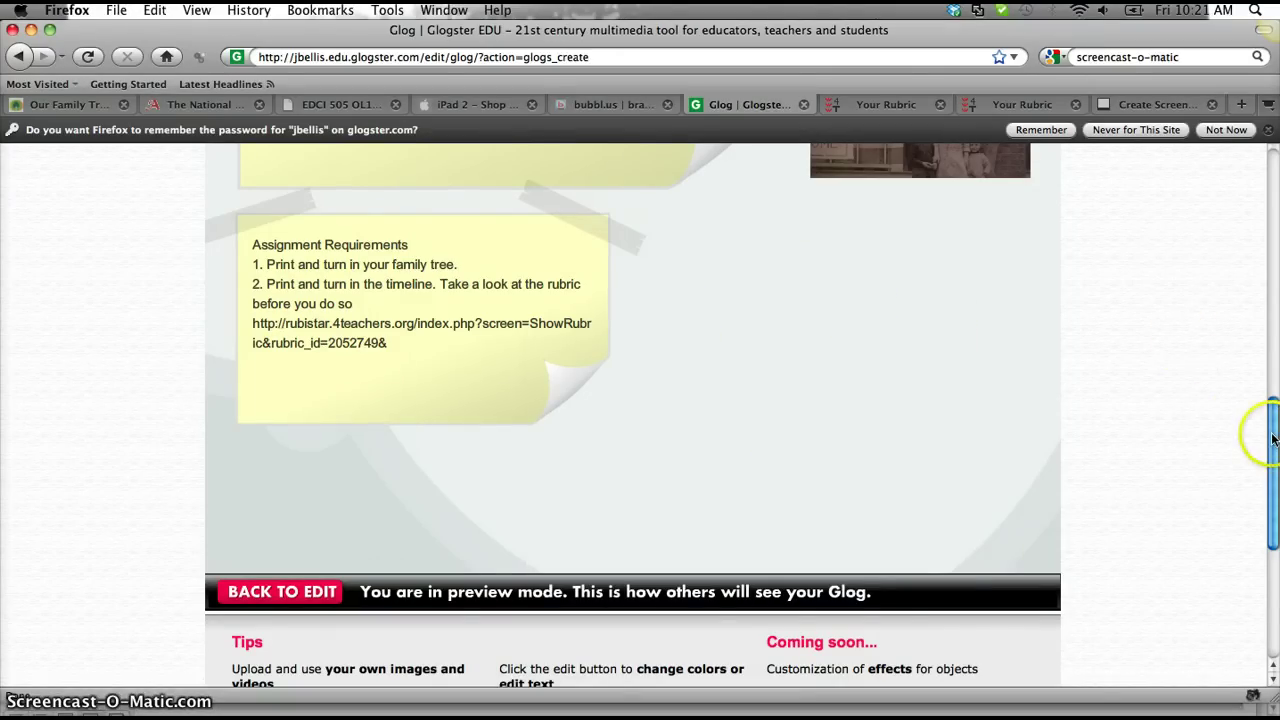
pyautogui.moveTo(1272, 434); pyautogui.dragTo(1274, 180)
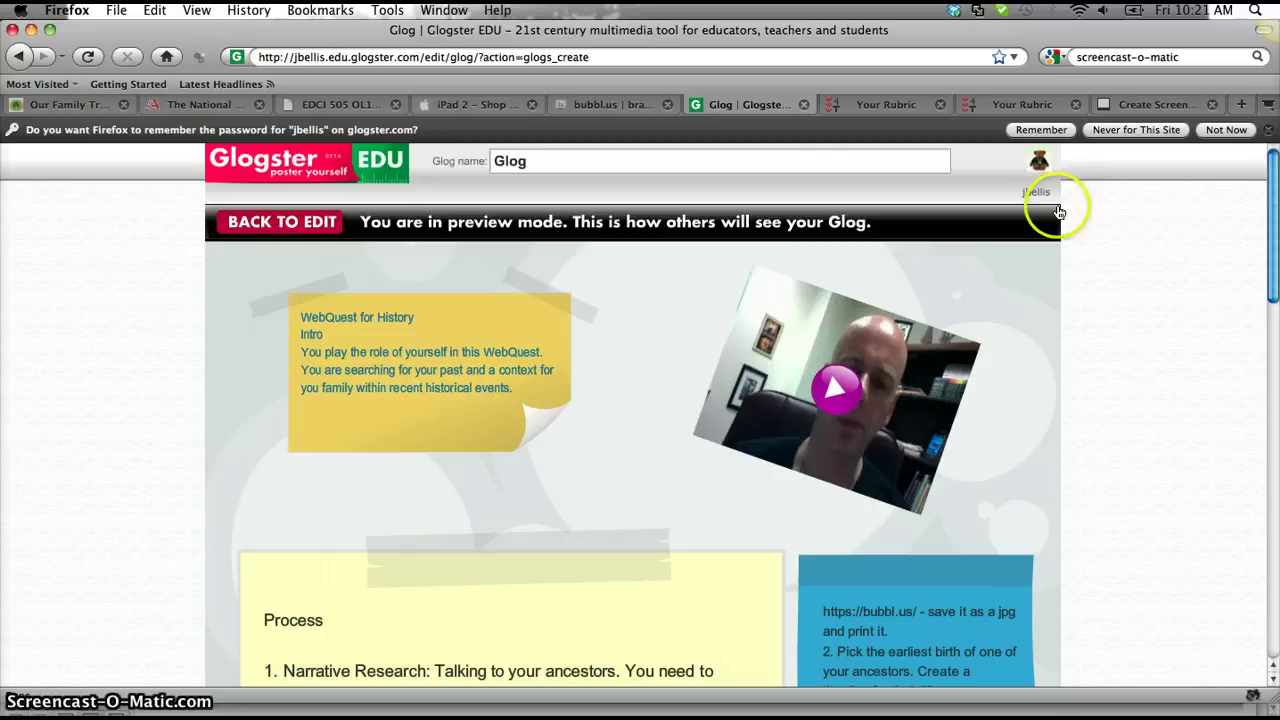
# - Return from preview to editing and rename the glog to 'WebQuest' in the publish settings
pyautogui.click(265, 220)
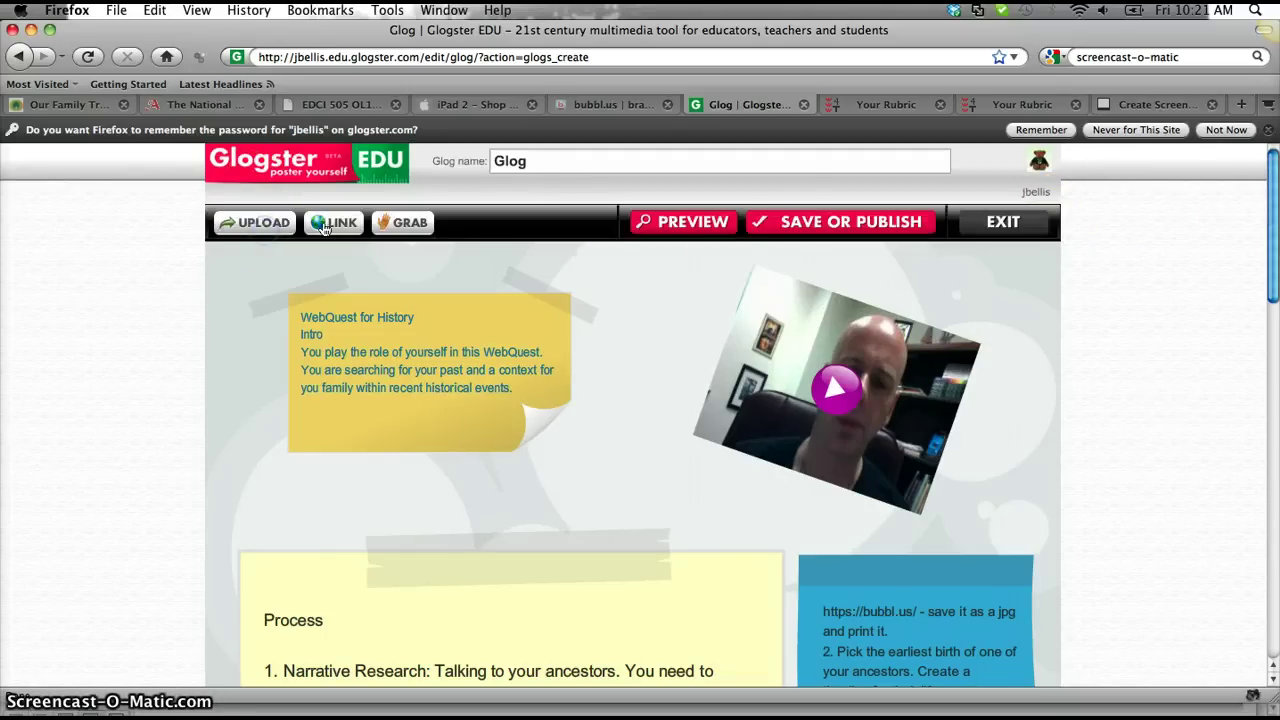
pyautogui.click(843, 225)
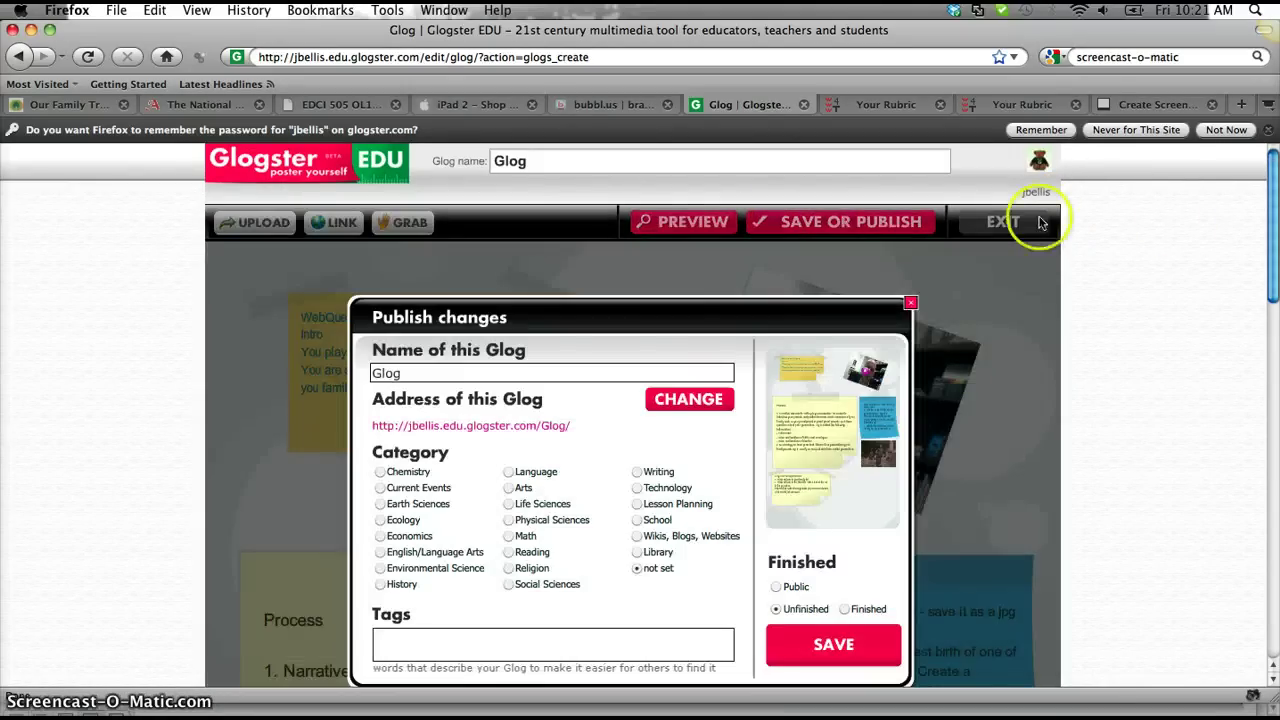
pyautogui.moveTo(430, 373); pyautogui.dragTo(209, 371)
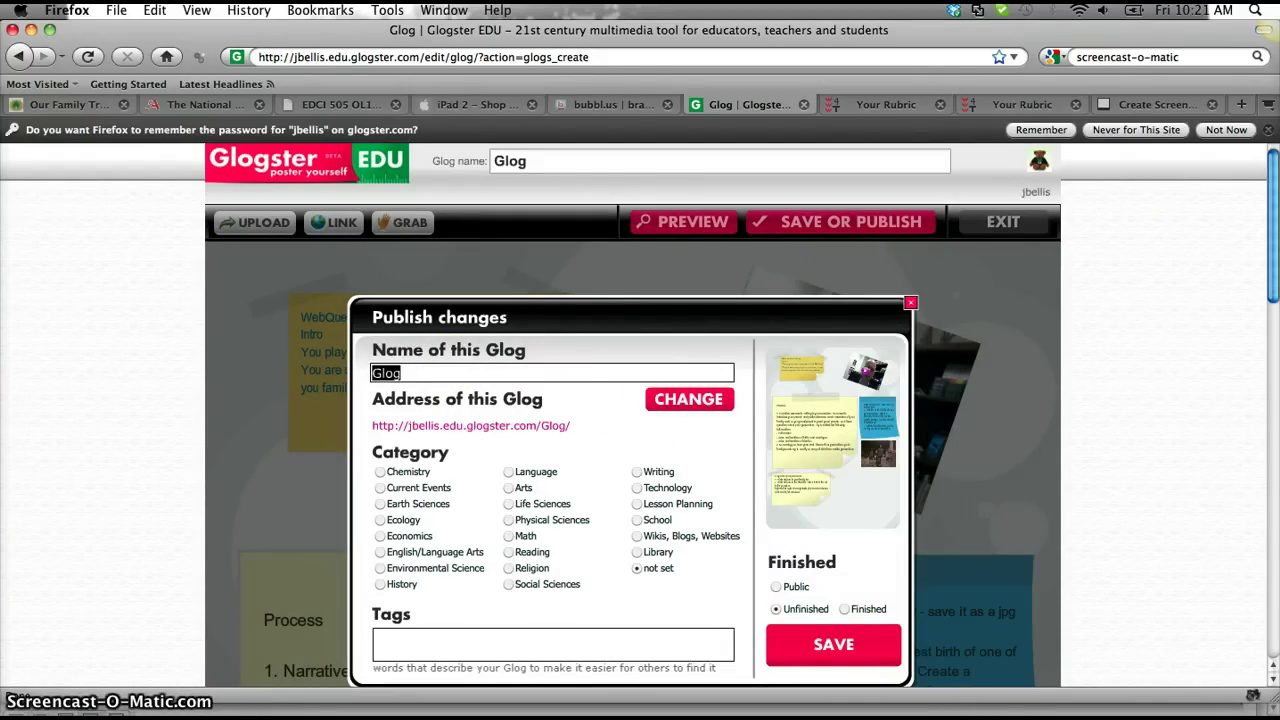
pyautogui.write('WebQuest')
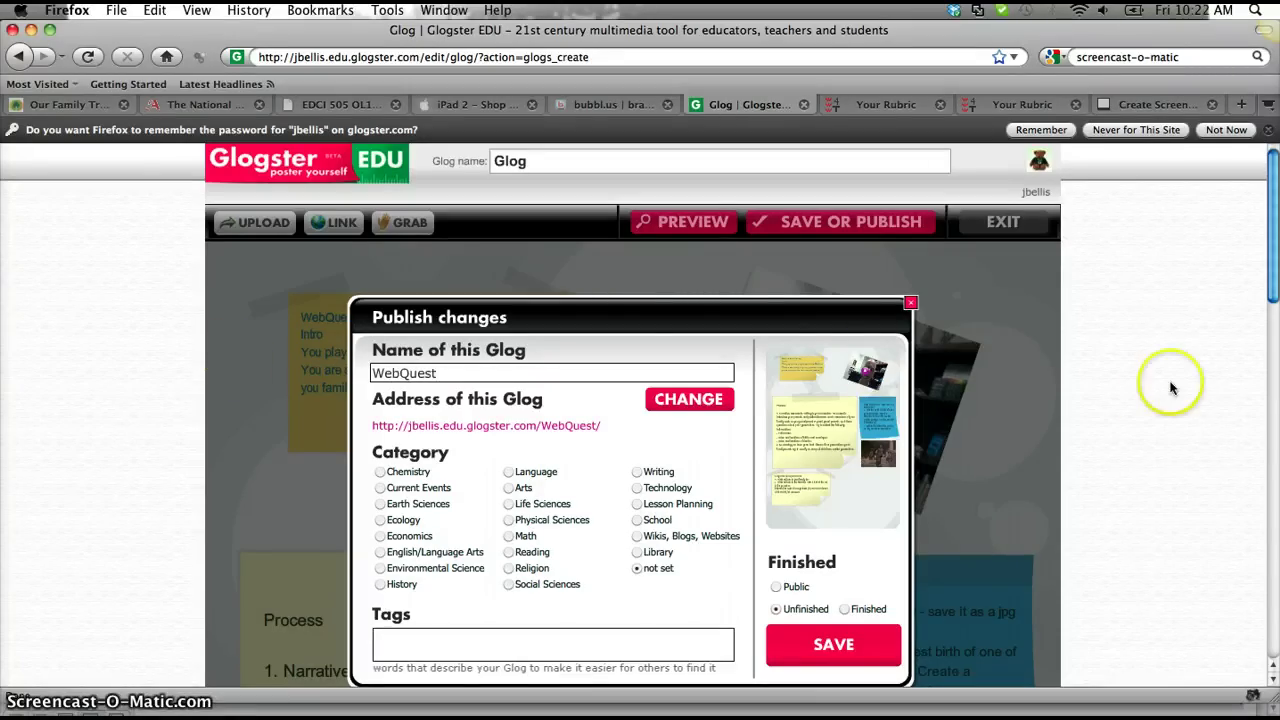
# - File the glog under History, tag it 'Genealogy and historical events', and save it
pyautogui.moveTo(1272, 280); pyautogui.dragTo(1272, 320)
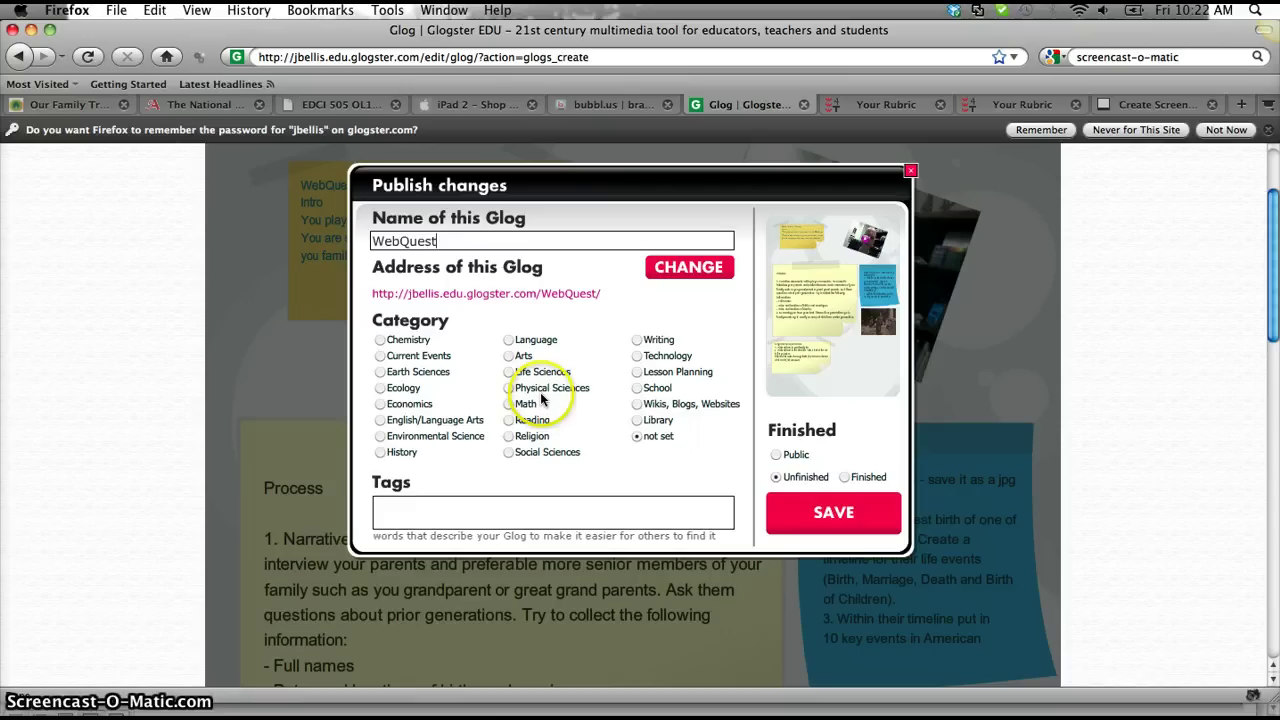
pyautogui.click(382, 452)
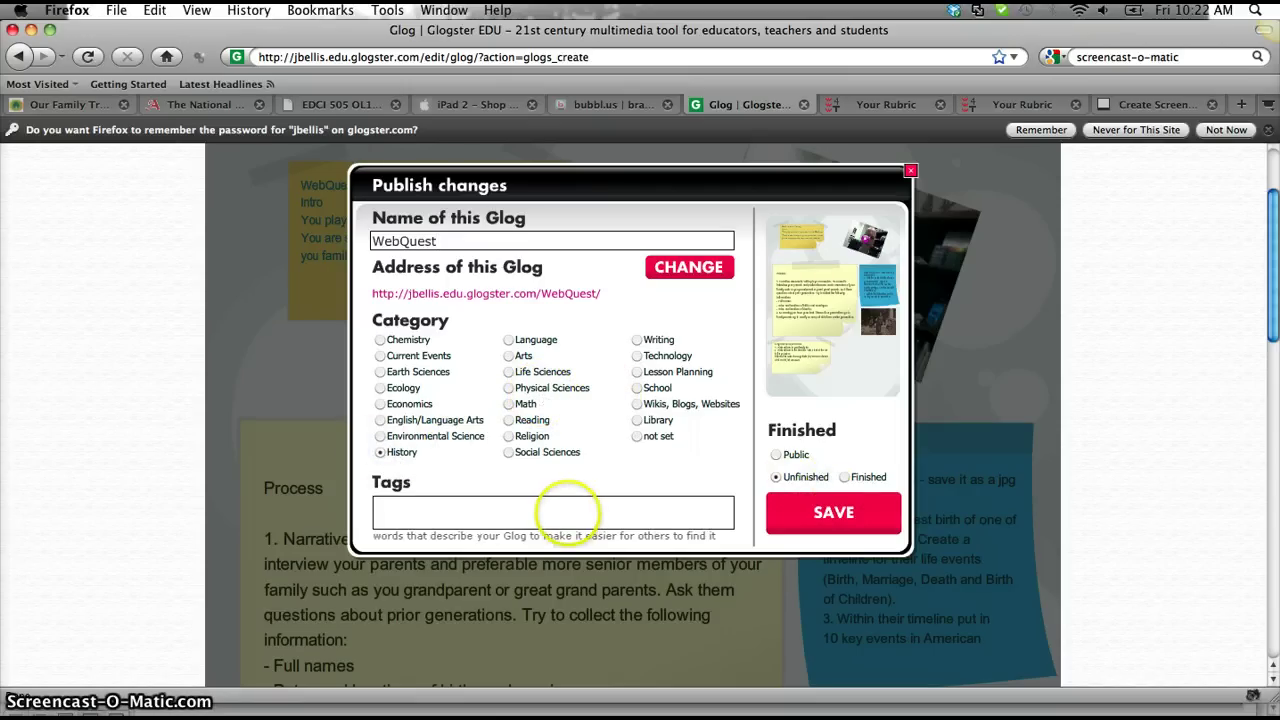
pyautogui.write('Genealogy an')
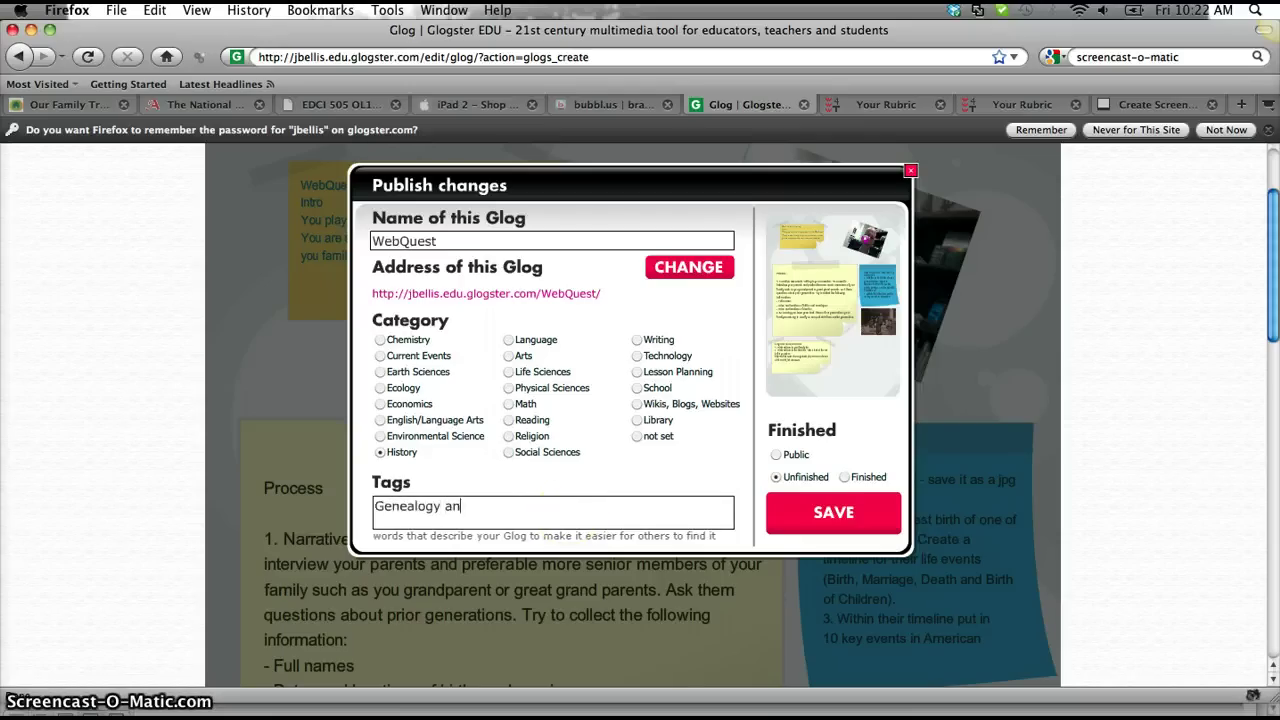
pyautogui.write('d ')
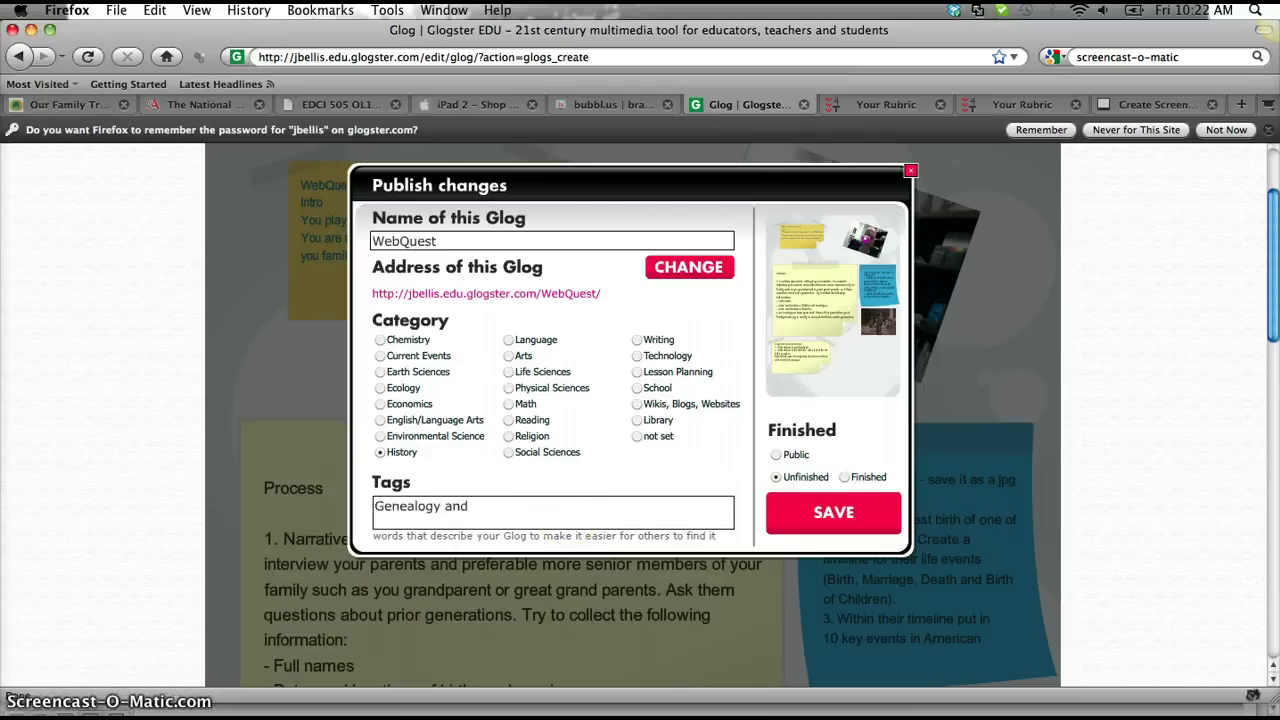
pyautogui.write('historic')
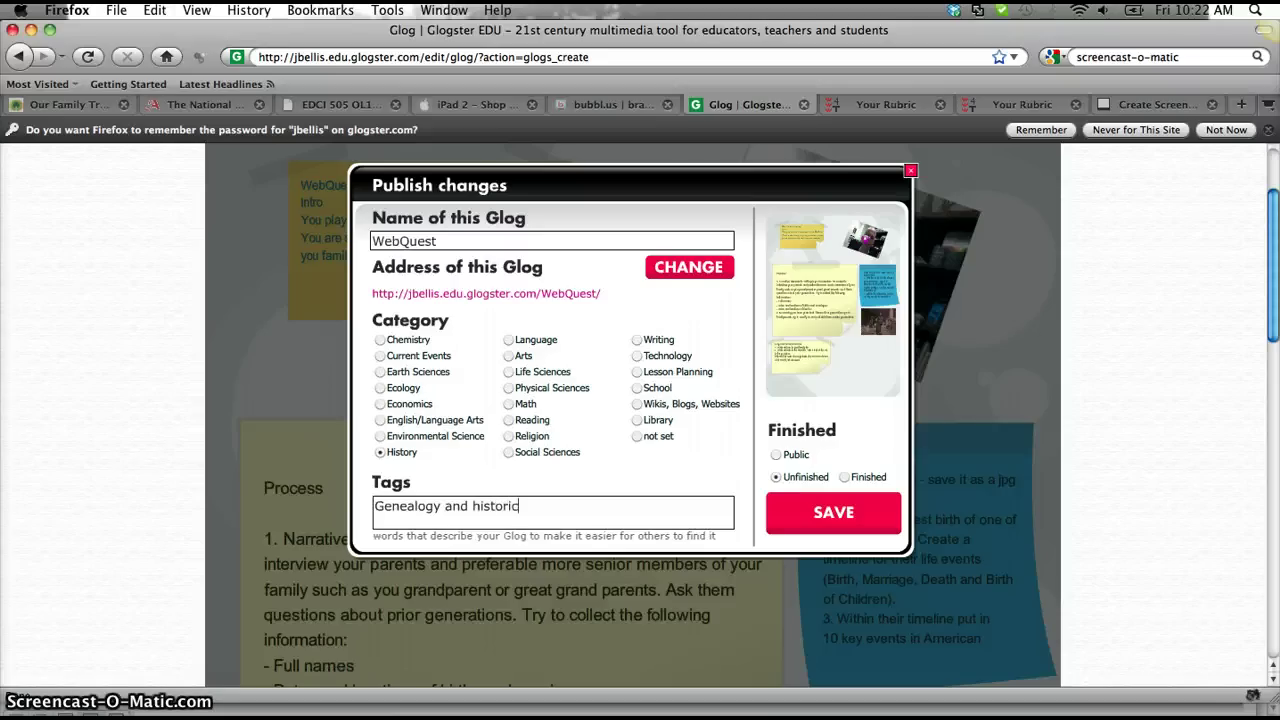
pyautogui.write('al events')
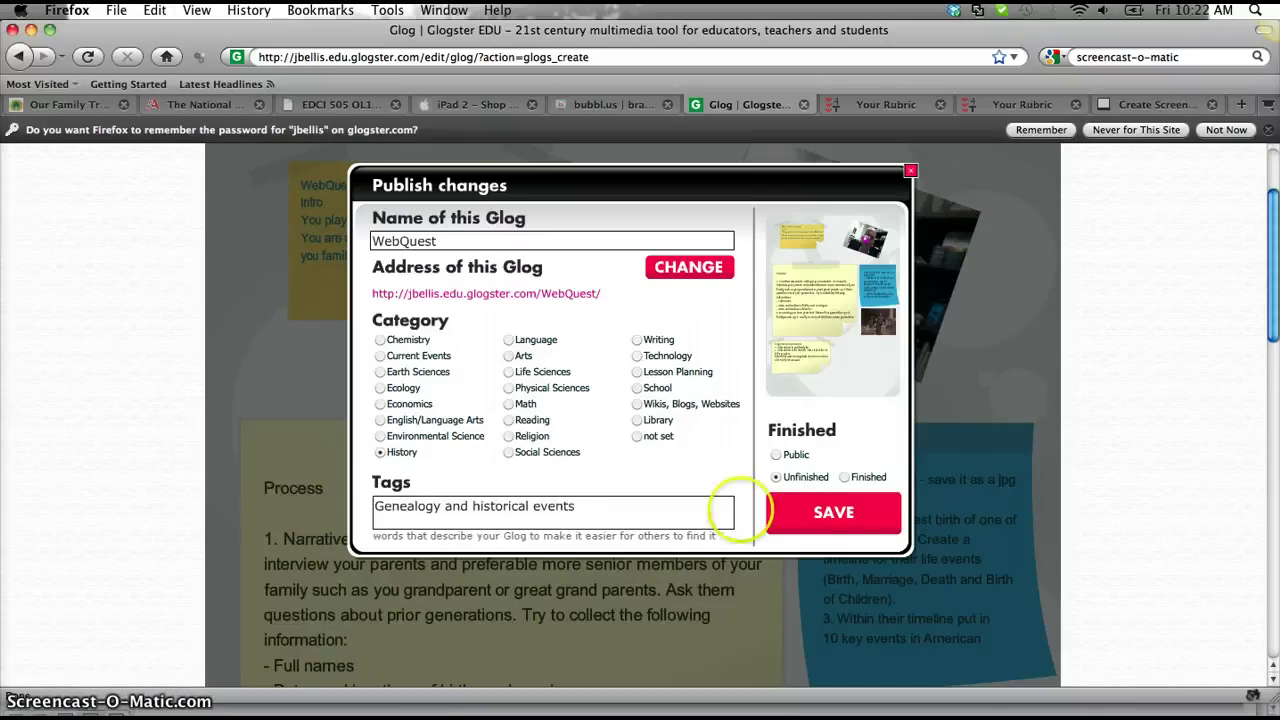
pyautogui.click(852, 507)
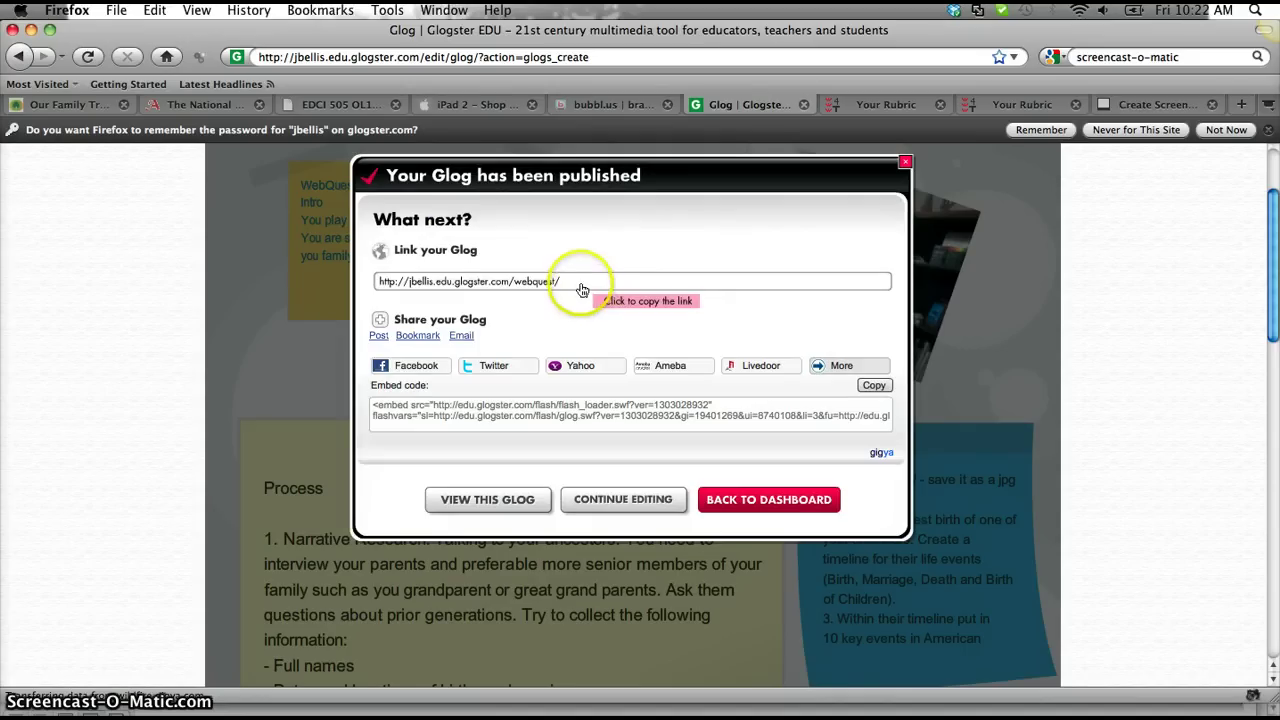
# - Copy the published WebQuest glog's web address and open the glog's page
pyautogui.click(578, 286)
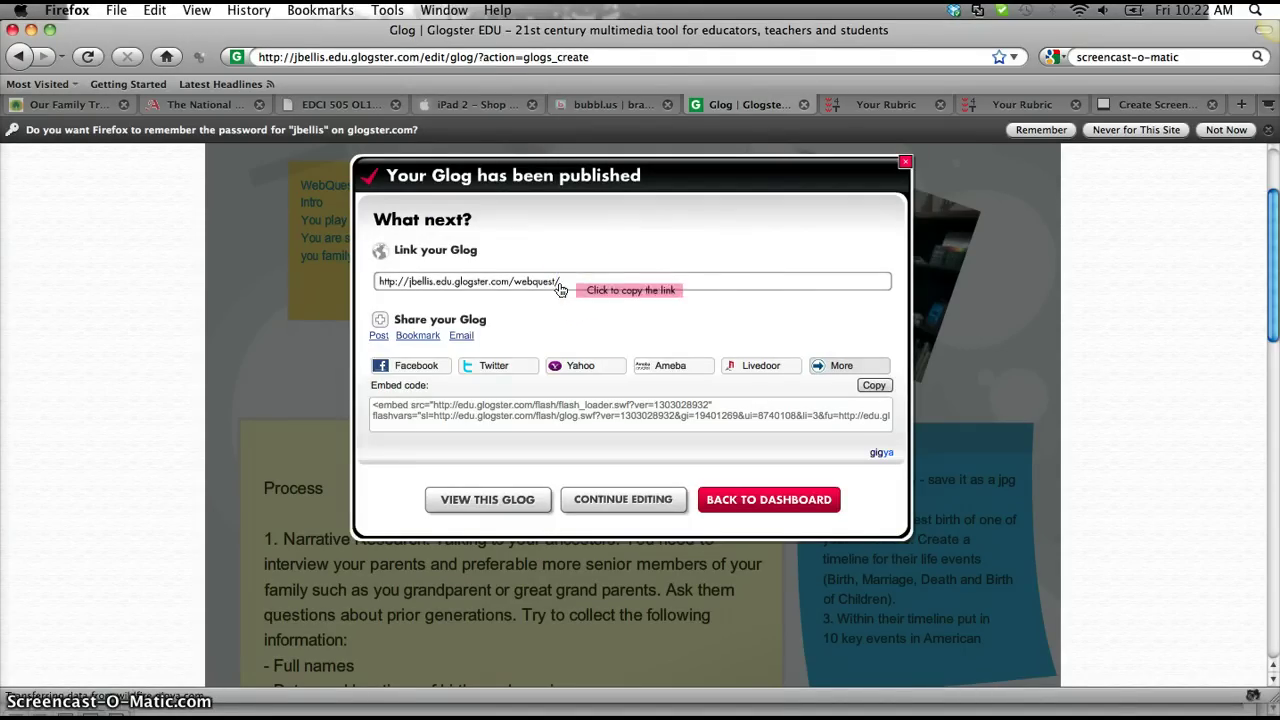
pyautogui.click(561, 287)
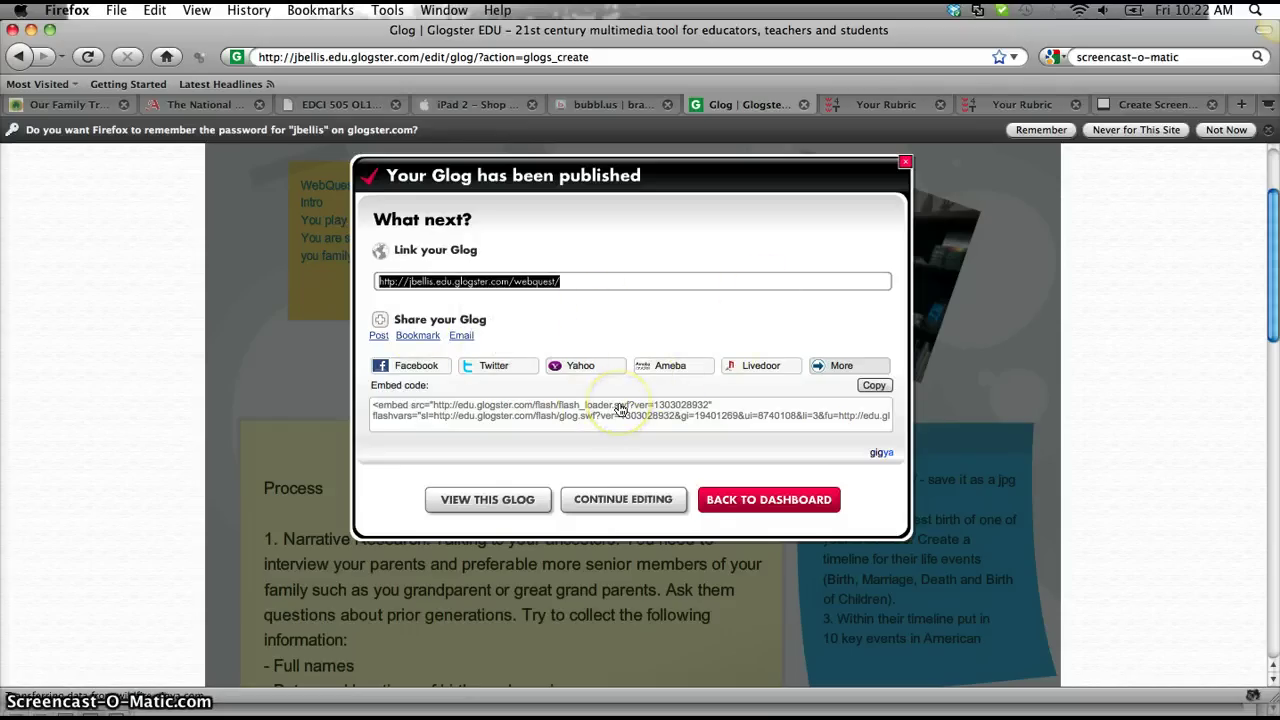
pyautogui.click(500, 500)
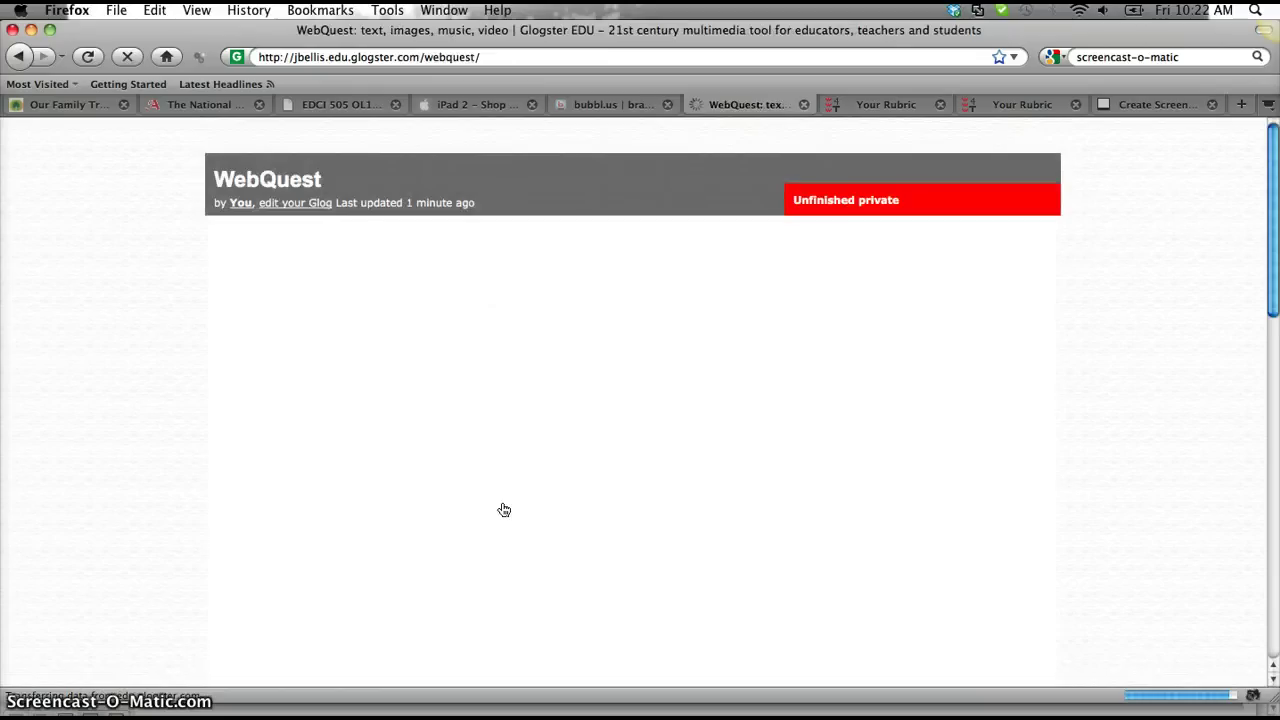
# - Scroll the published WebQuest page down to the Process steps and blue Assignment note
pyautogui.click(1145, 210)
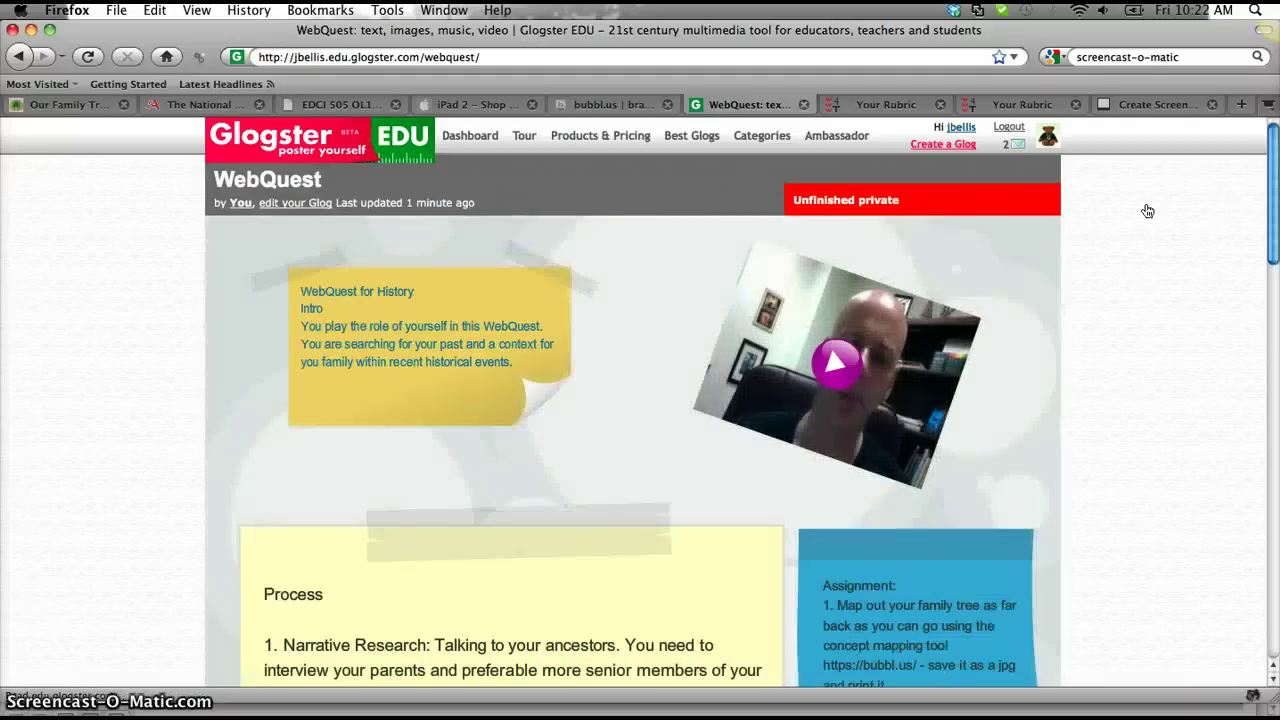
pyautogui.moveTo(1272, 183); pyautogui.dragTo(1276, 203)
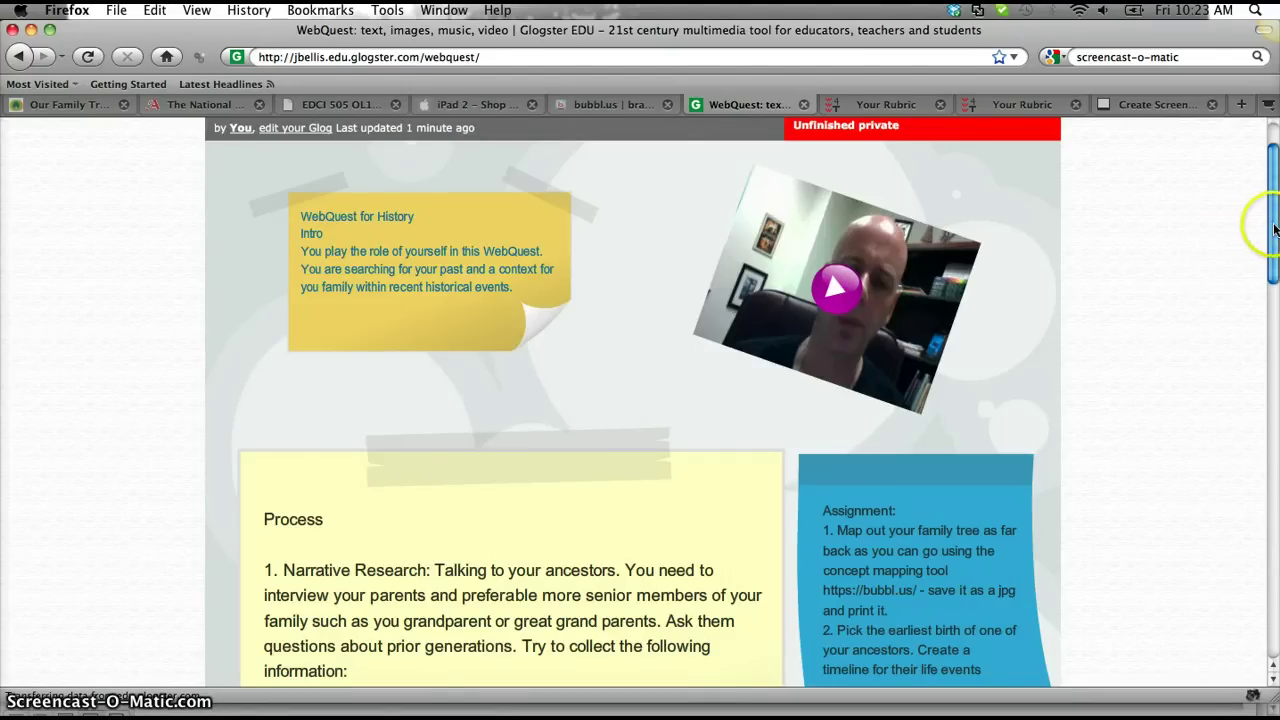
pyautogui.moveTo(1275, 217); pyautogui.dragTo(1276, 298)
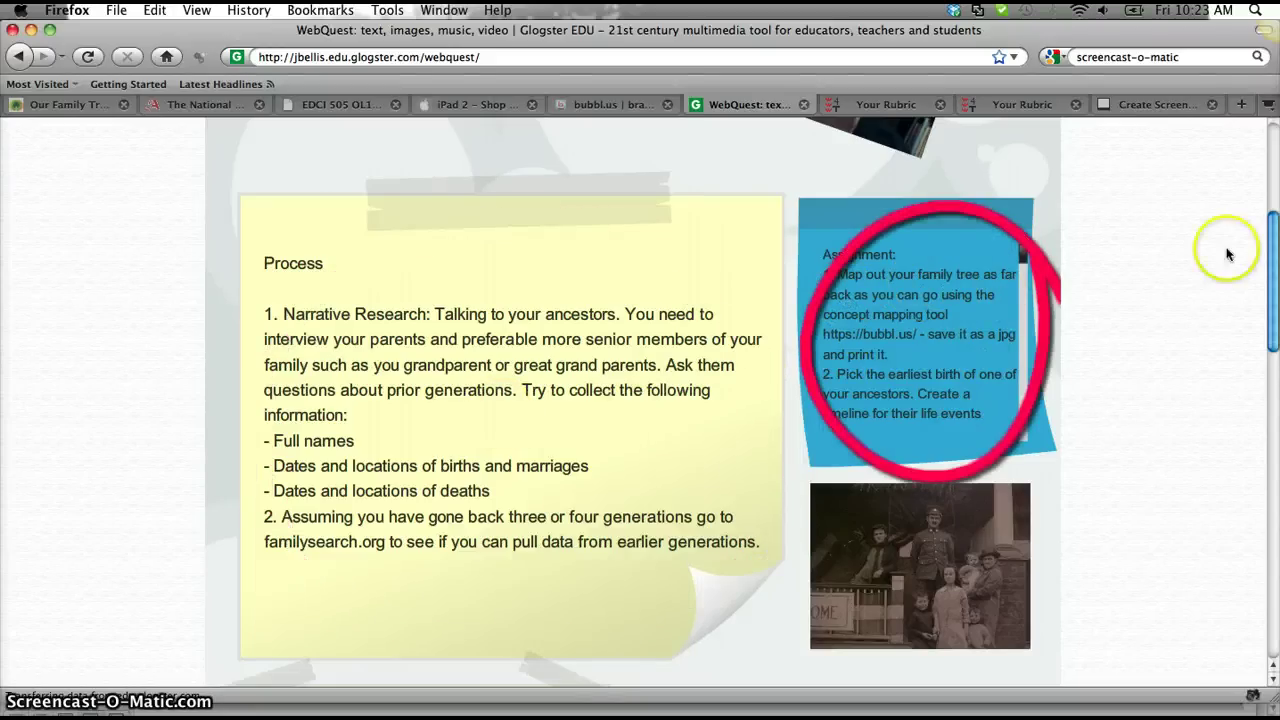
pyautogui.moveTo(1270, 264); pyautogui.dragTo(1270, 380)
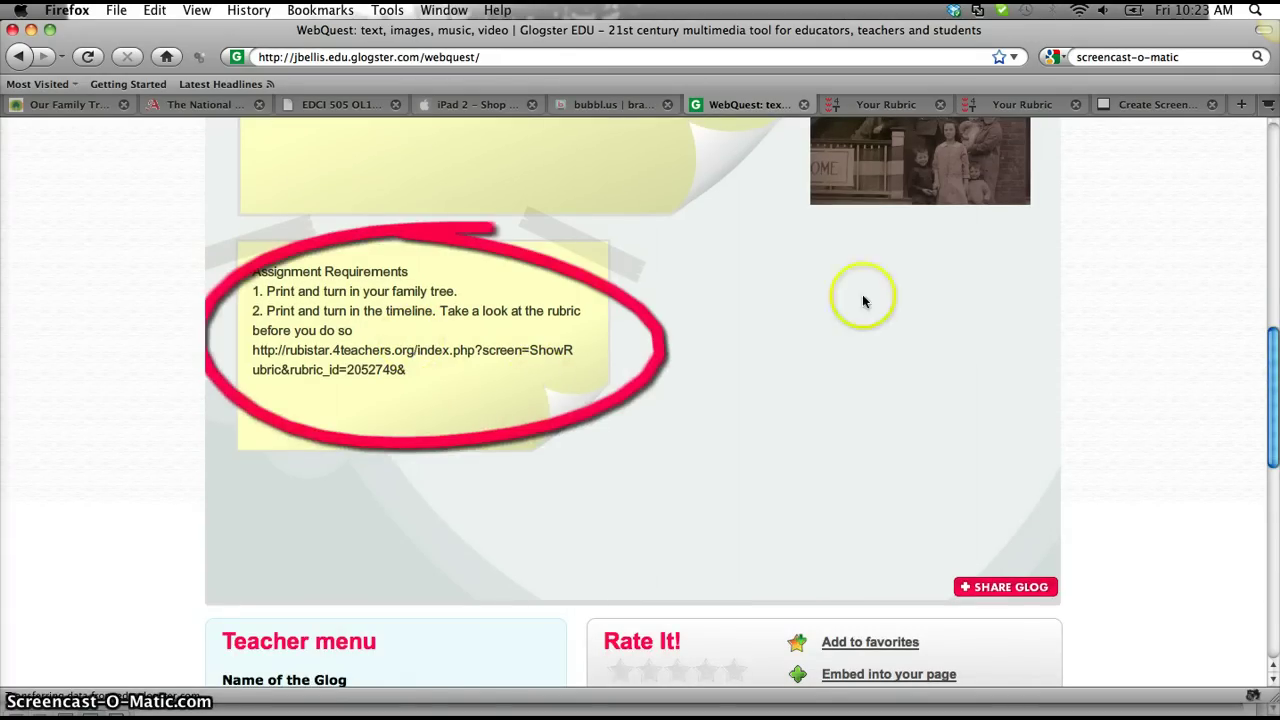
pyautogui.moveTo(1274, 390); pyautogui.dragTo(1254, 222)
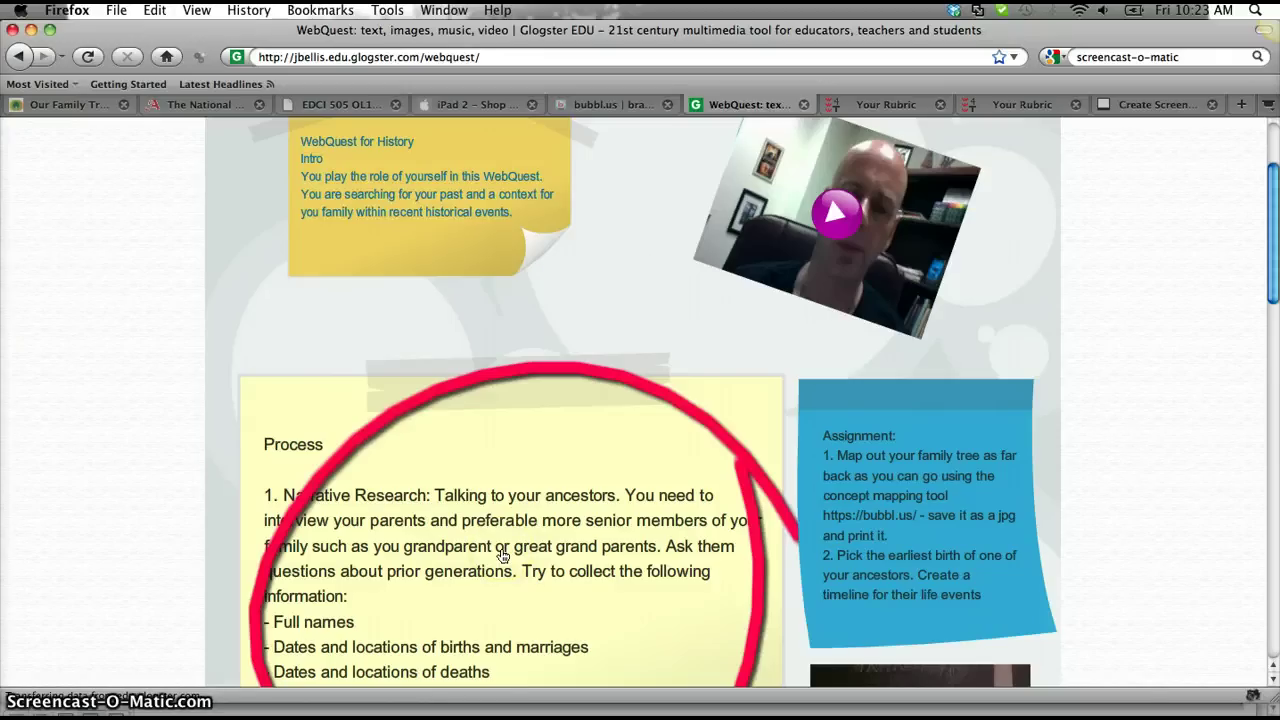
pyautogui.click(665, 473)
pyautogui.scroll(-3, 1275, 363)
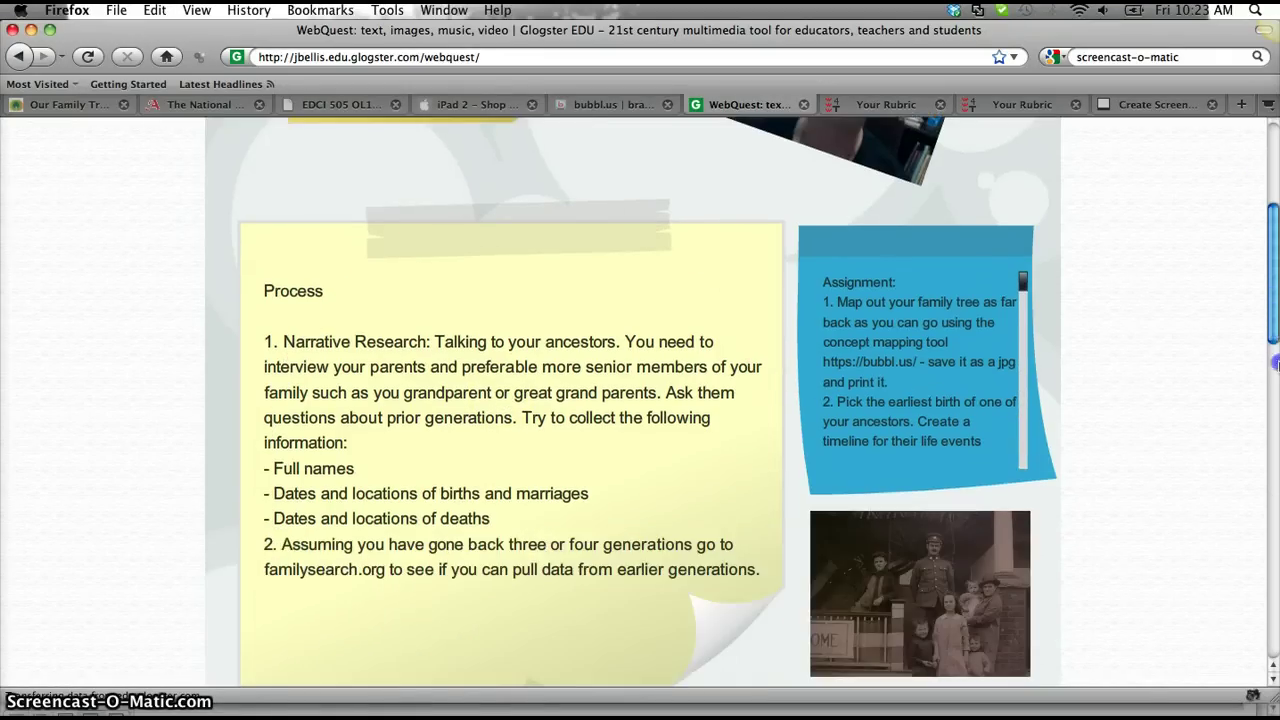
pyautogui.scroll(-5, 1275, 363)
pyautogui.click(516, 422)
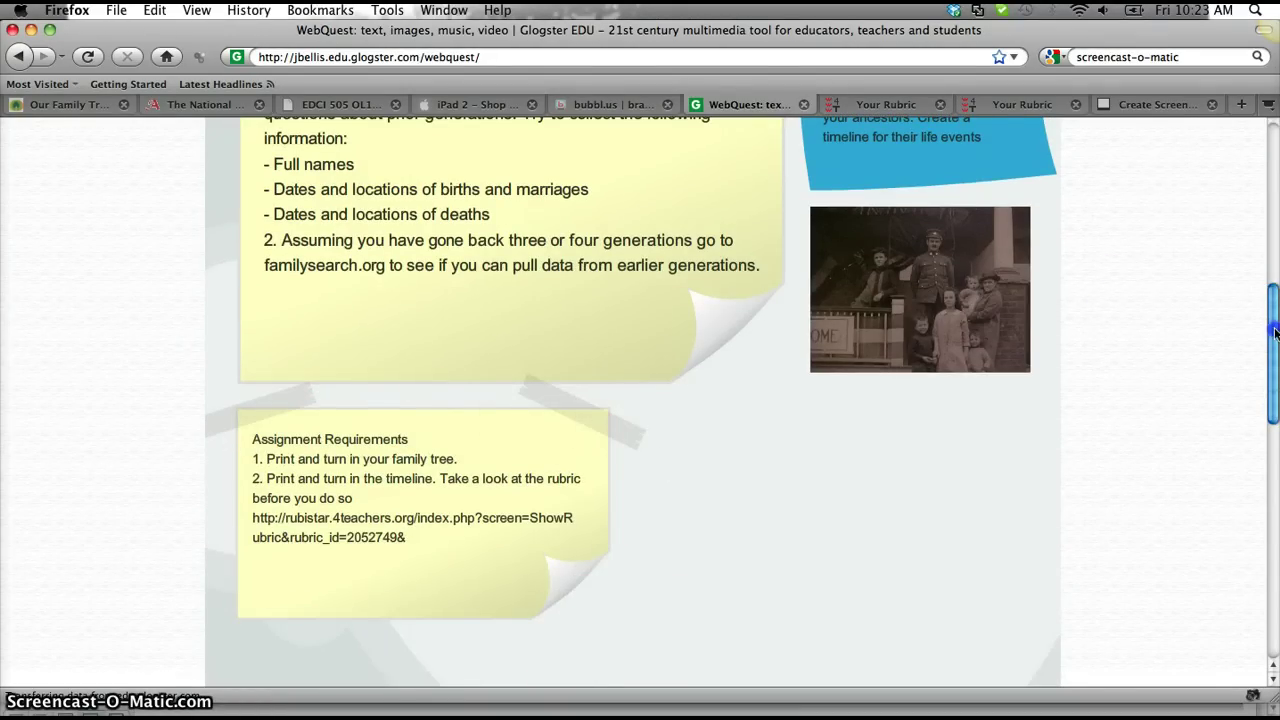
pyautogui.moveTo(1274, 325); pyautogui.dragTo(1275, 260)
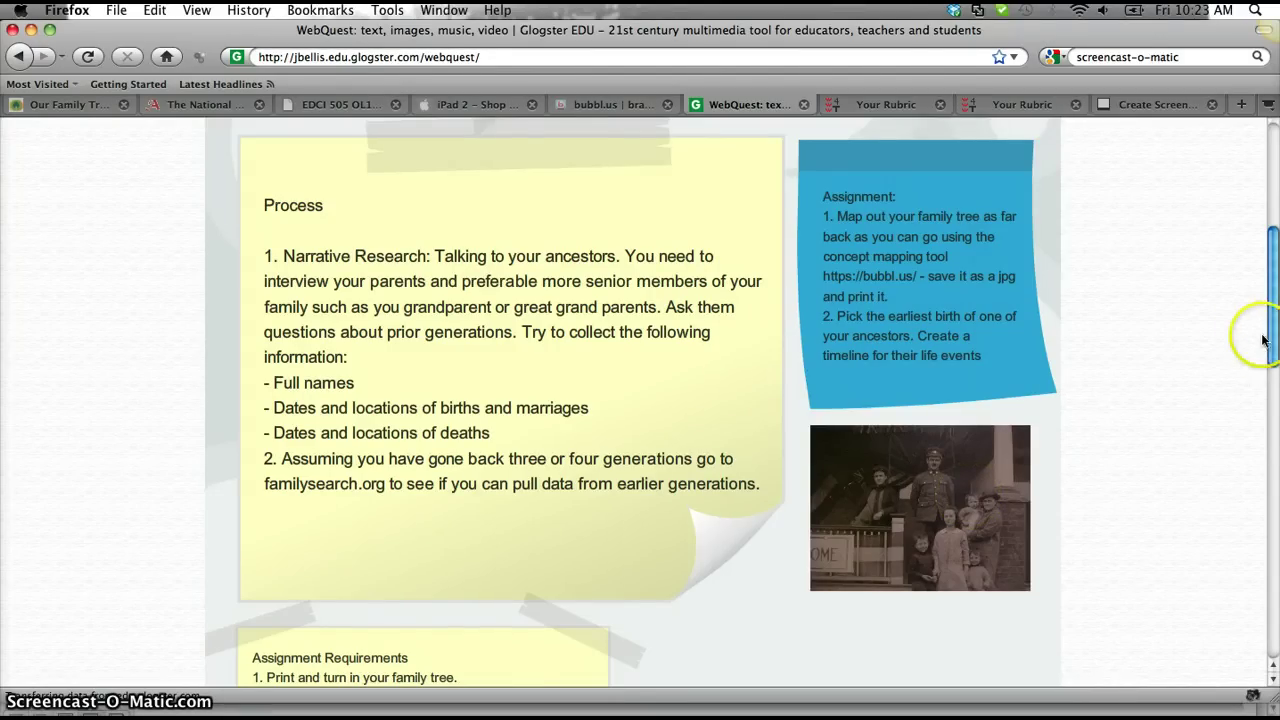
pyautogui.moveTo(967, 469); pyautogui.dragTo(851, 533)
pyautogui.click(851, 530)
pyautogui.click(823, 466)
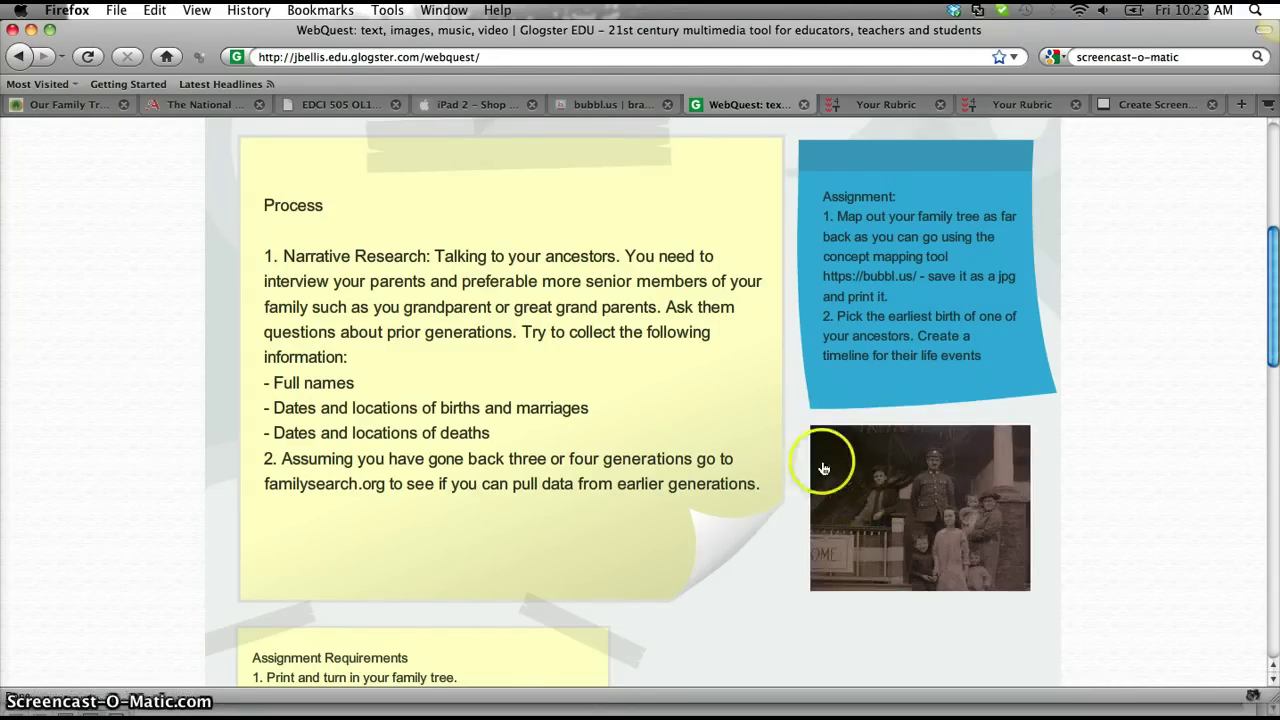
pyautogui.click(851, 500)
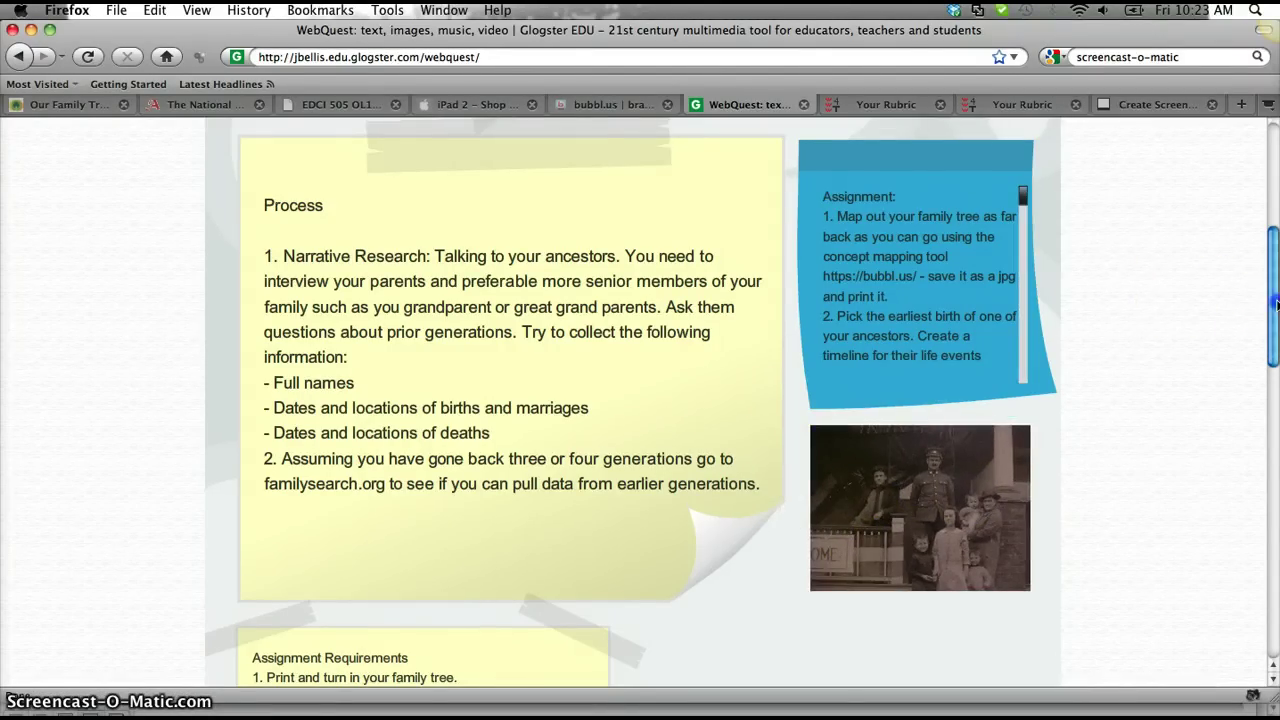
pyautogui.moveTo(1272, 300); pyautogui.dragTo(1257, 170)
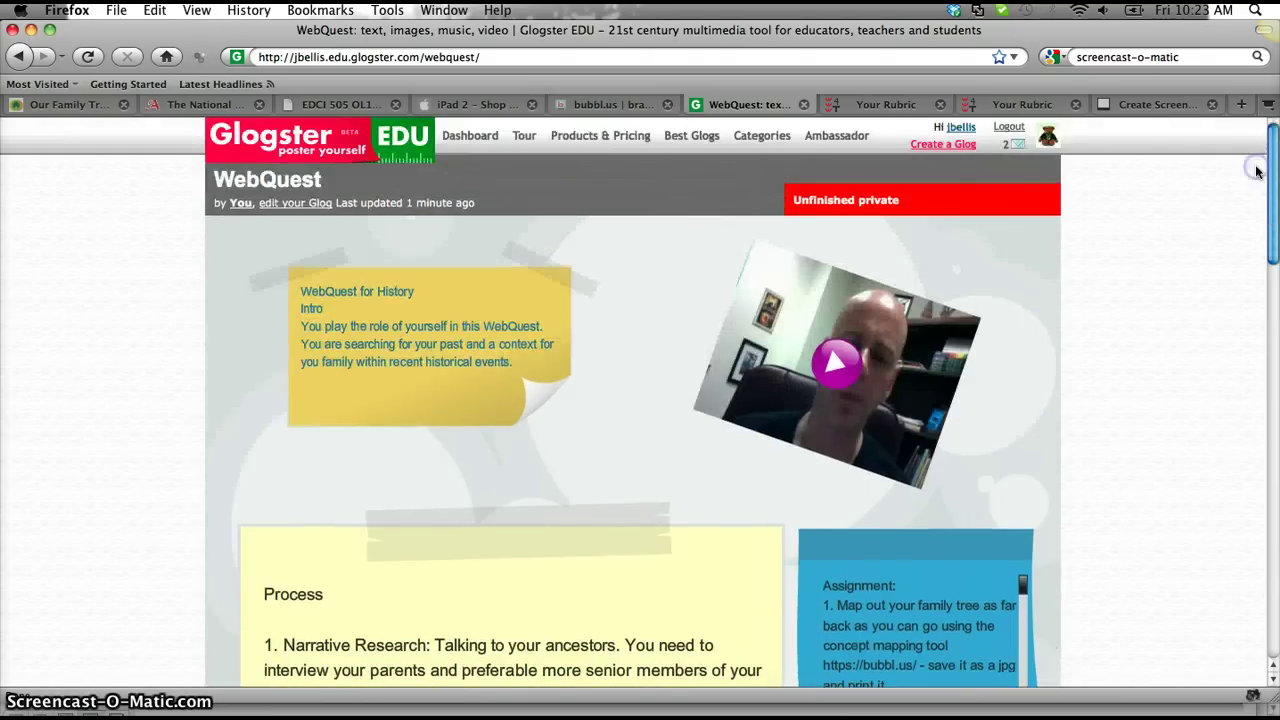